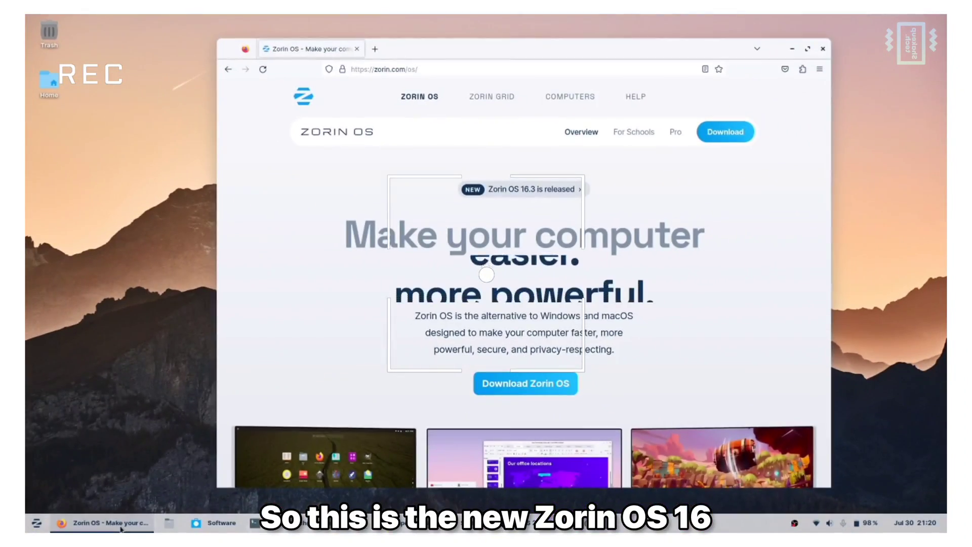
Switch between the Software store and Terminal windows, then set the teal wave wallpaper
click(121, 529)
click(208, 526)
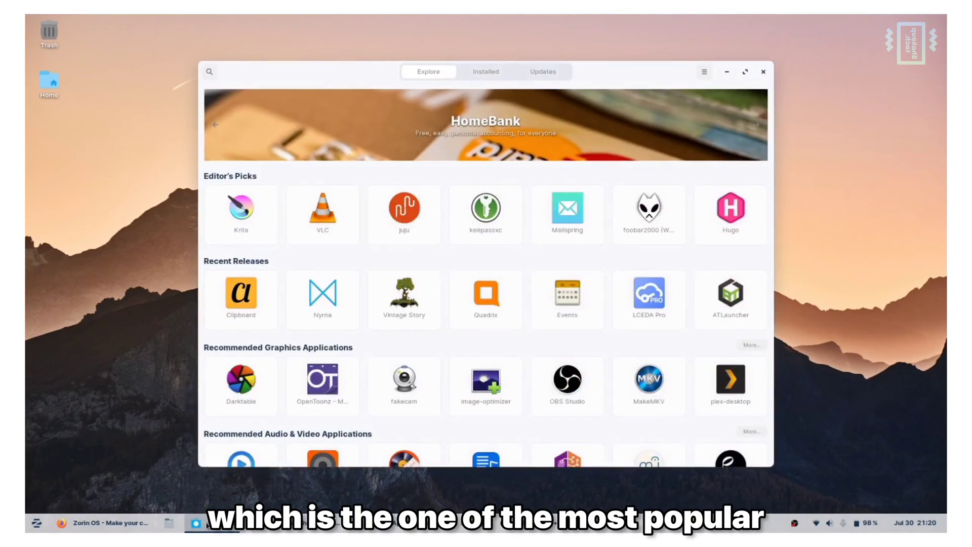
click(208, 525)
click(294, 524)
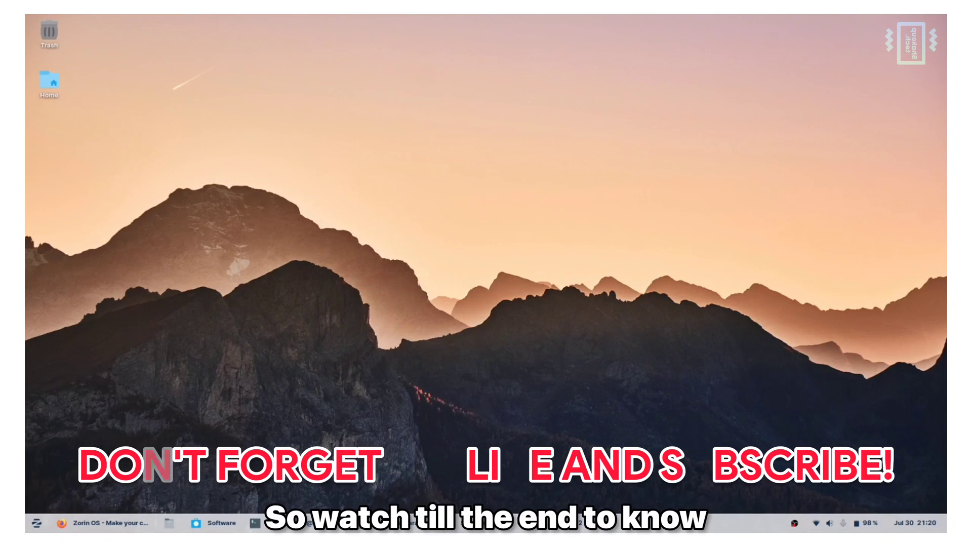
click(463, 524)
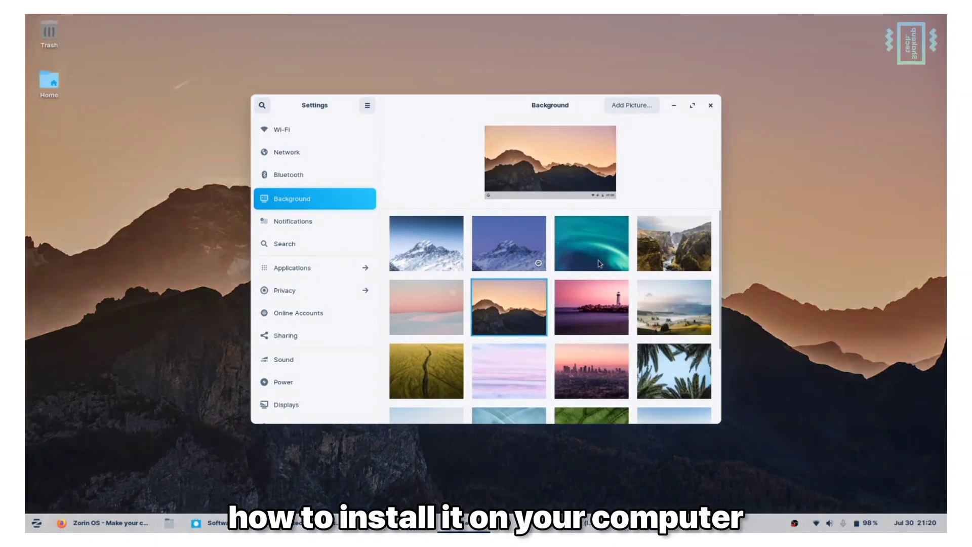
click(599, 263)
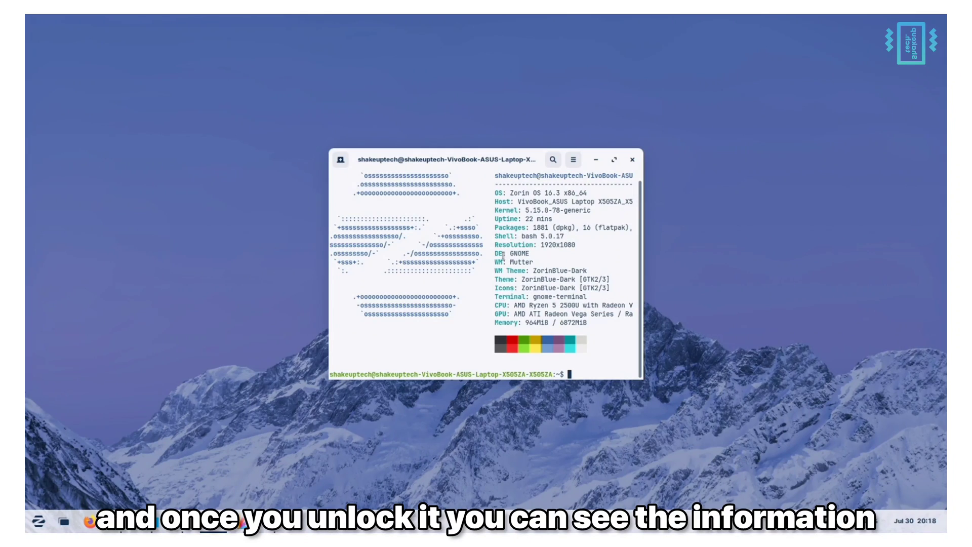
Highlight the DE: GNOME line in the neofetch output, then clear the selection
drag(503, 256, 541, 257)
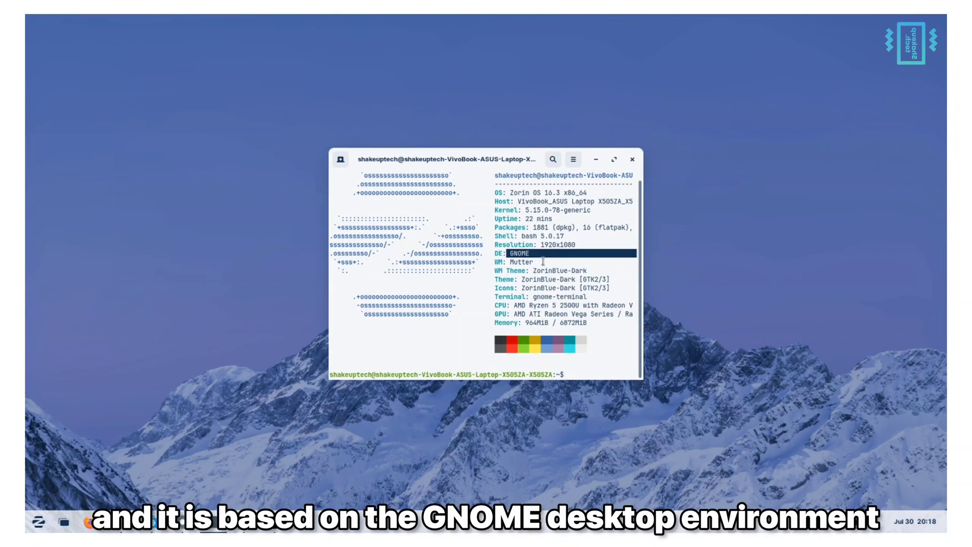
click(543, 261)
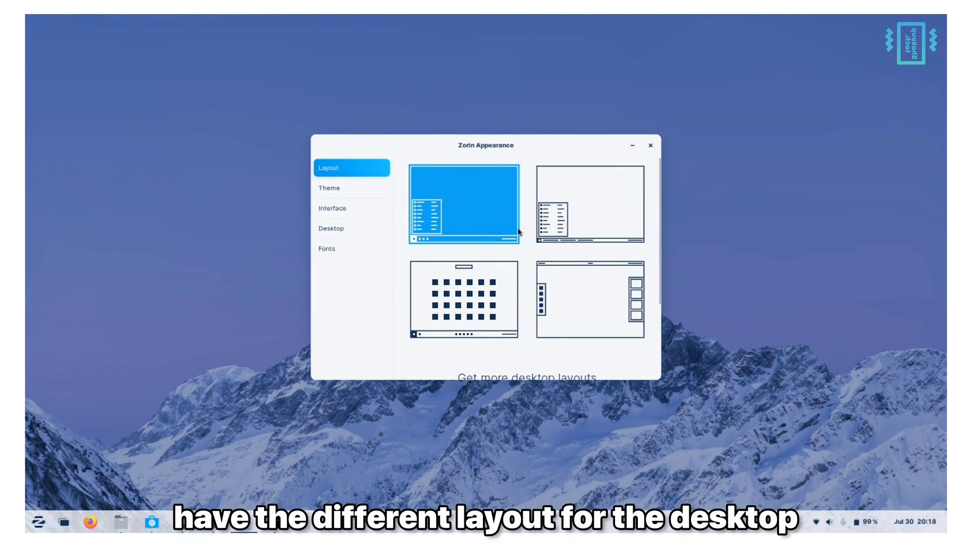
Try the desktop layouts, ending on the one with the full-screen app grid
click(574, 228)
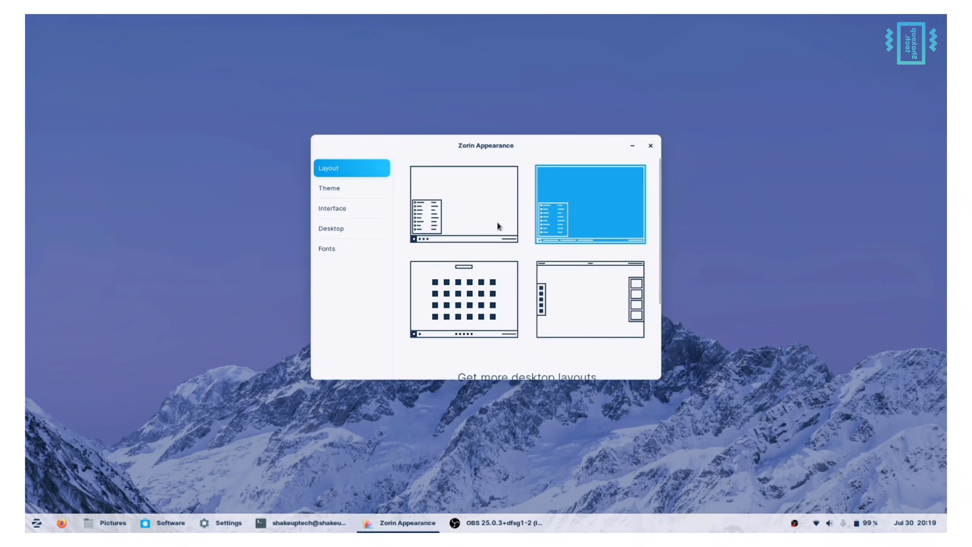
click(502, 224)
click(574, 225)
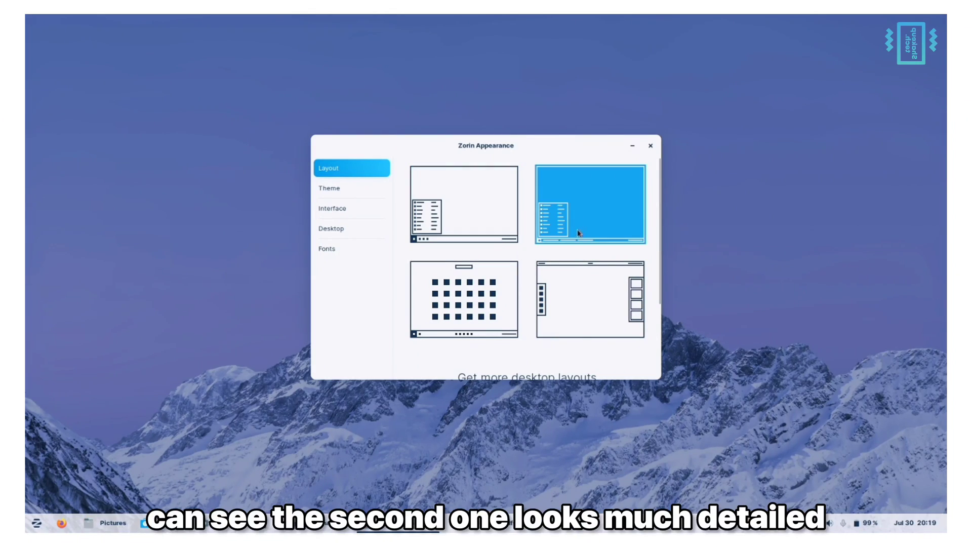
click(473, 314)
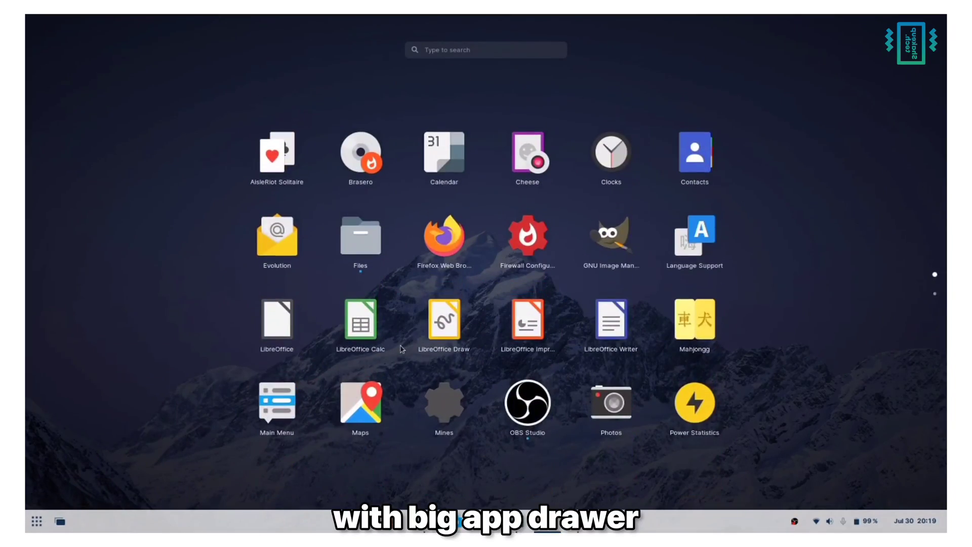
Open the Activities overview of open windows from the taskbar, then return to the desktop
click(60, 522)
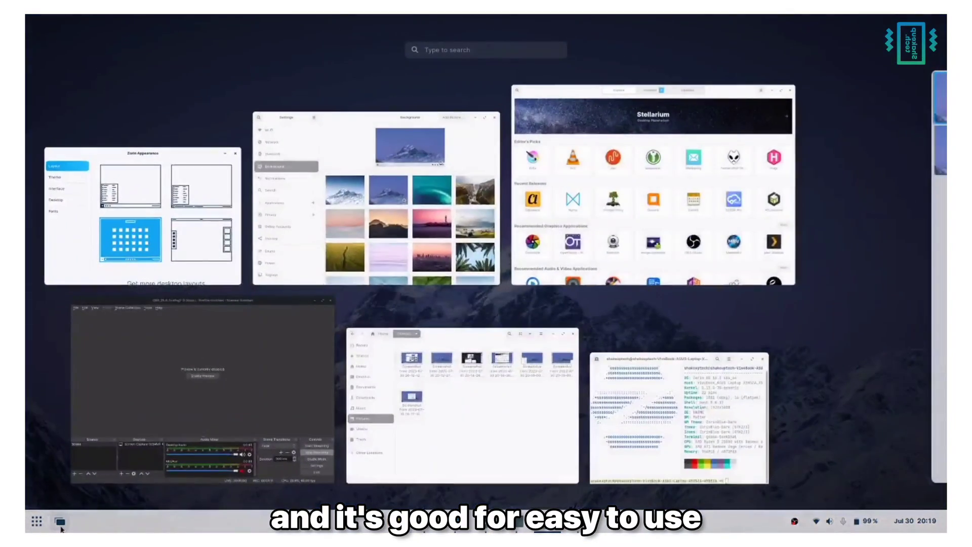
click(59, 522)
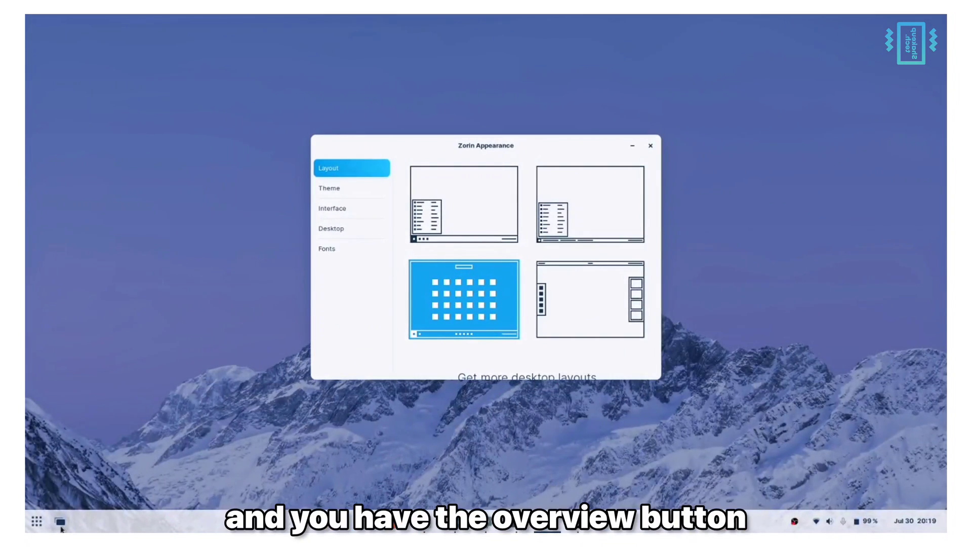
click(59, 522)
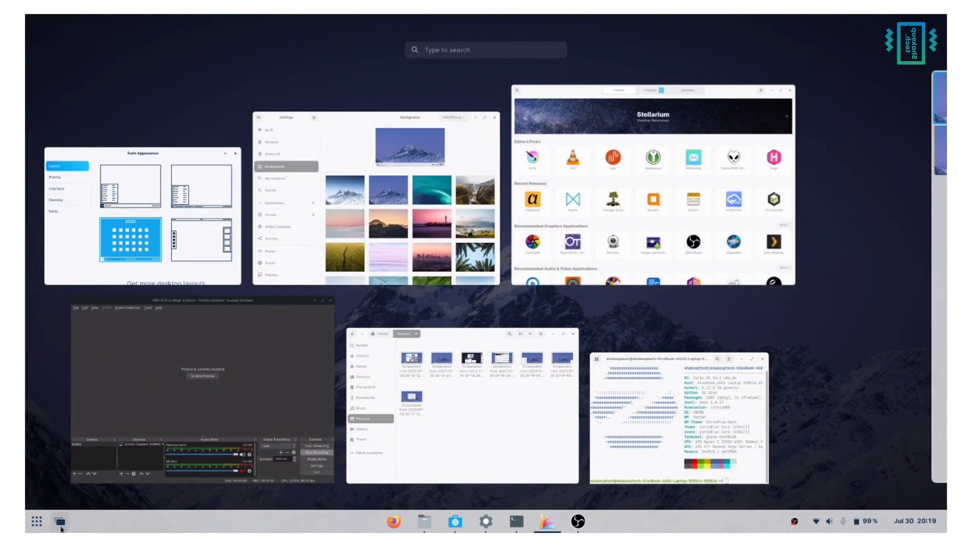
mouse_move(768, 429)
mouse_move(929, 370)
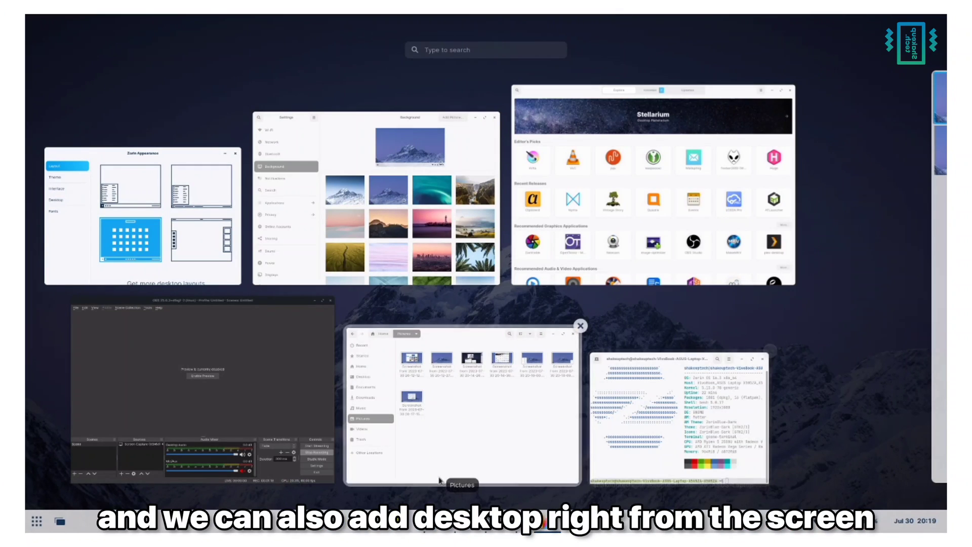
click(56, 526)
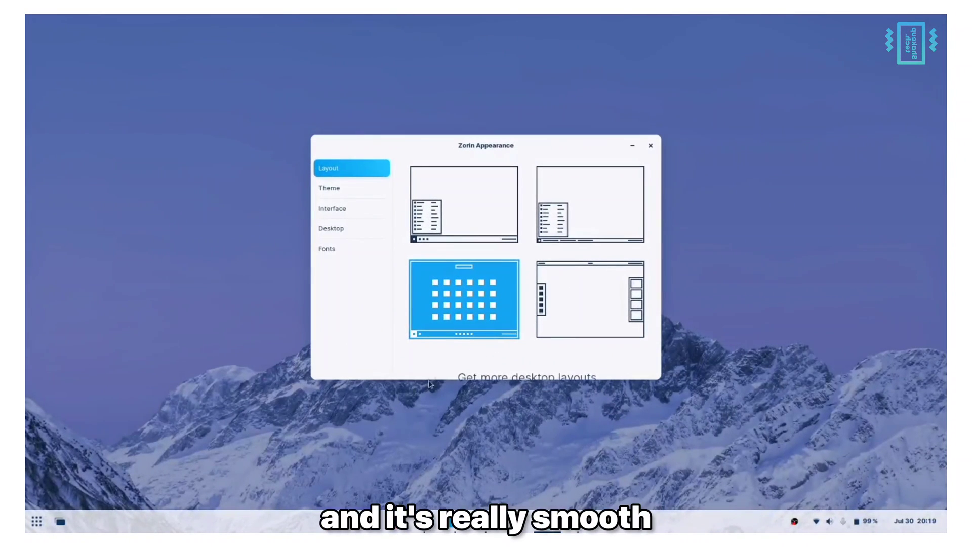
scroll(513, 284, down, 3)
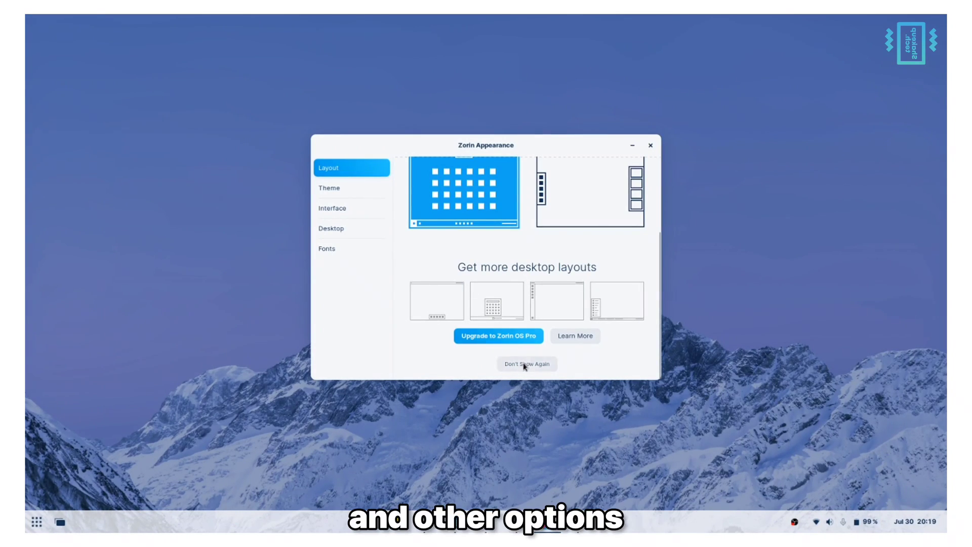
scroll(521, 345, up, 5)
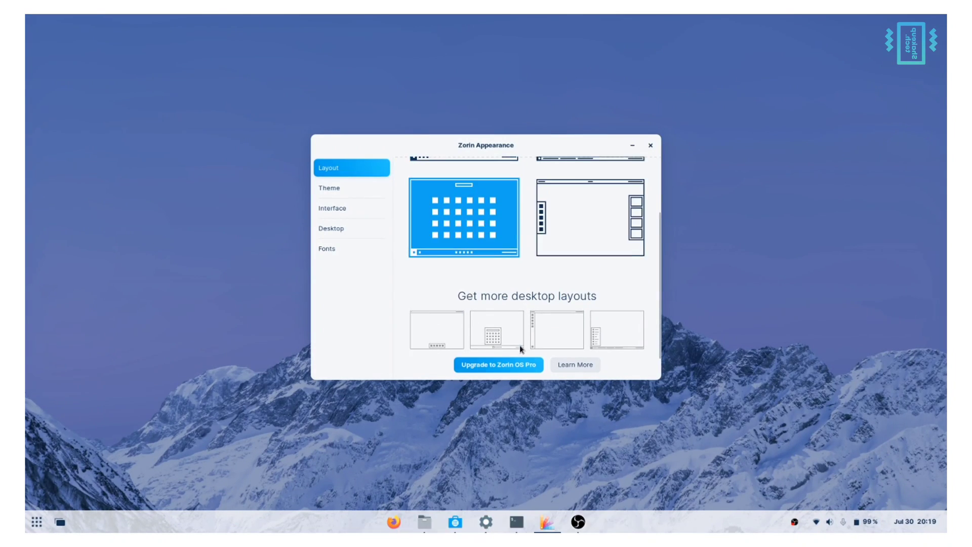
Switch the Zorin theme to Dark and reposition the Appearance window
click(326, 189)
click(512, 173)
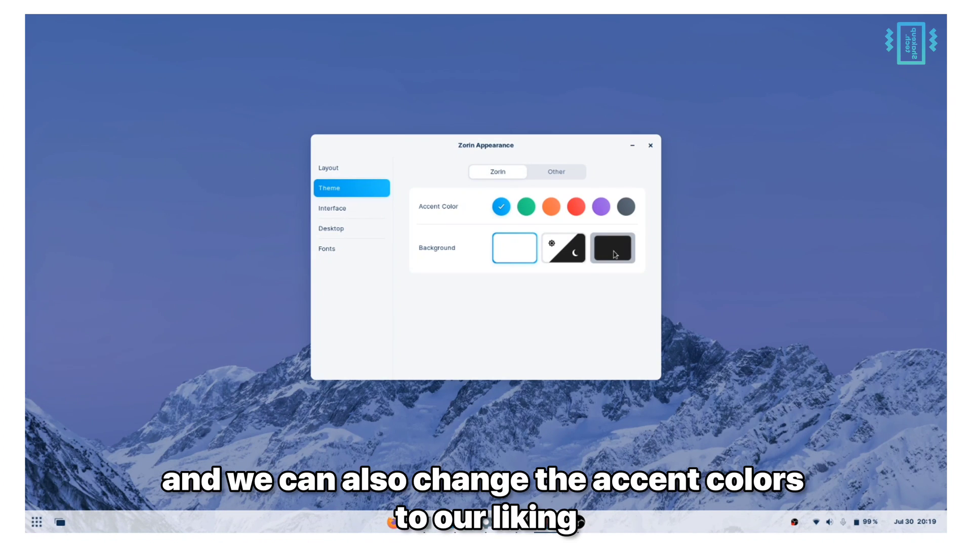
click(614, 253)
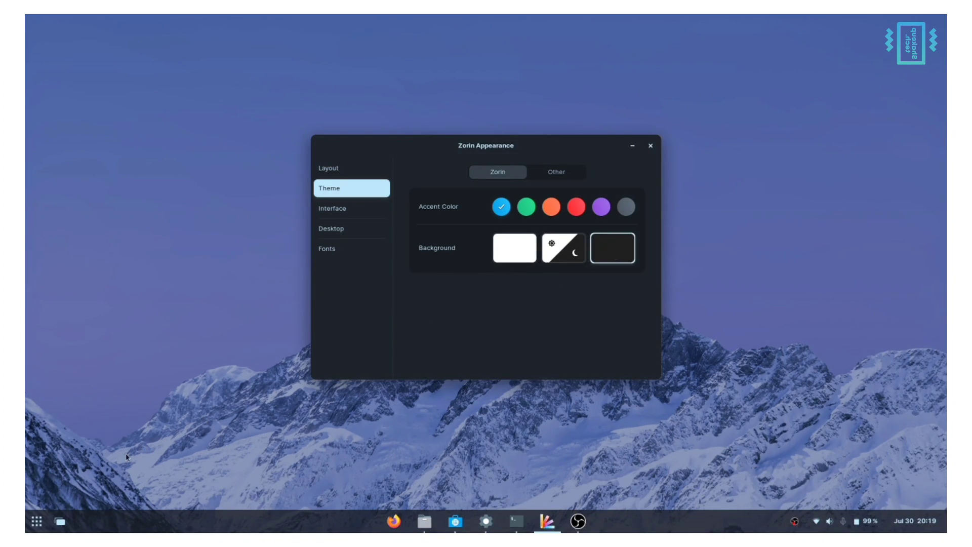
click(37, 521)
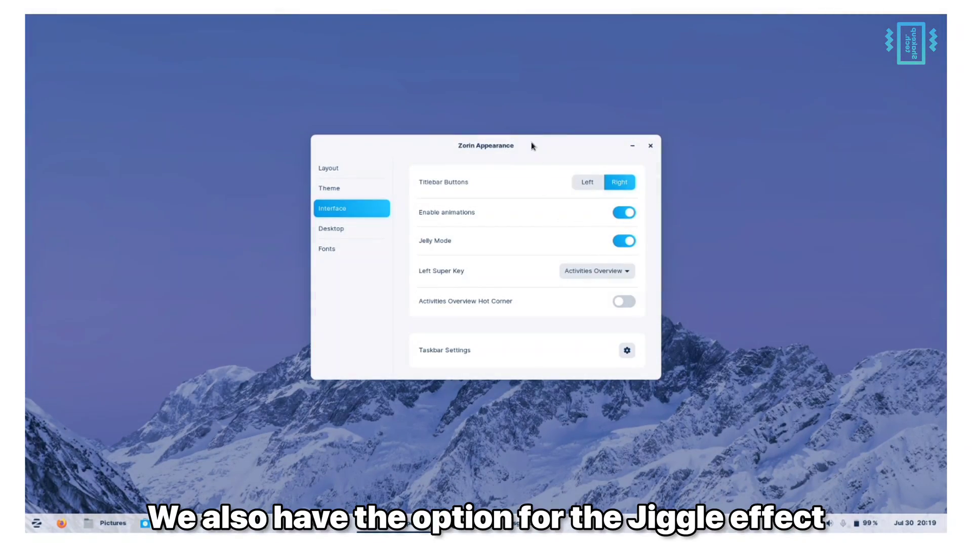
mouse_move(532, 146)
mouse_down()
mouse_move(590, 177)
mouse_move(559, 274)
mouse_move(538, 238)
mouse_move(527, 130)
mouse_move(503, 121)
mouse_move(549, 148)
mouse_up()
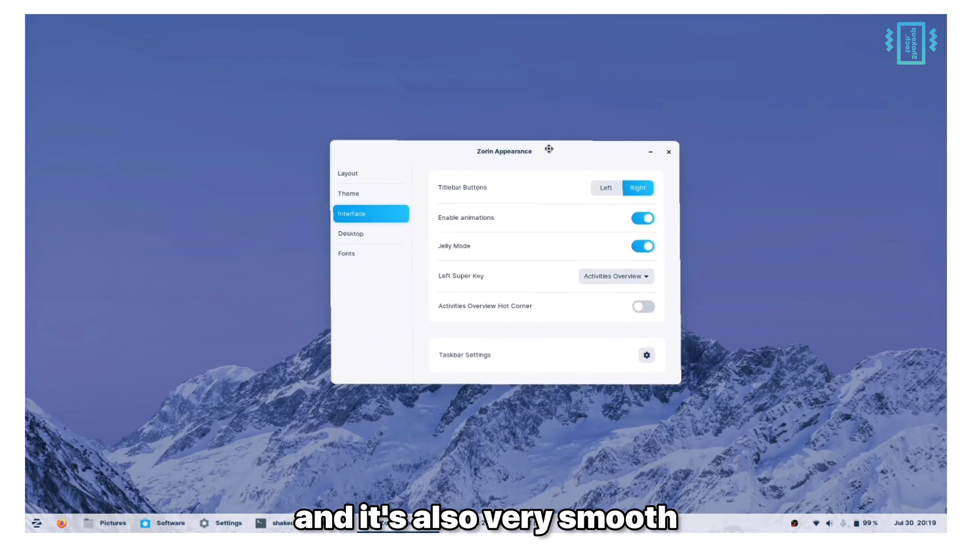
Set the left Super key to Zorin Menu, test it, then restore Activities Overview
click(617, 283)
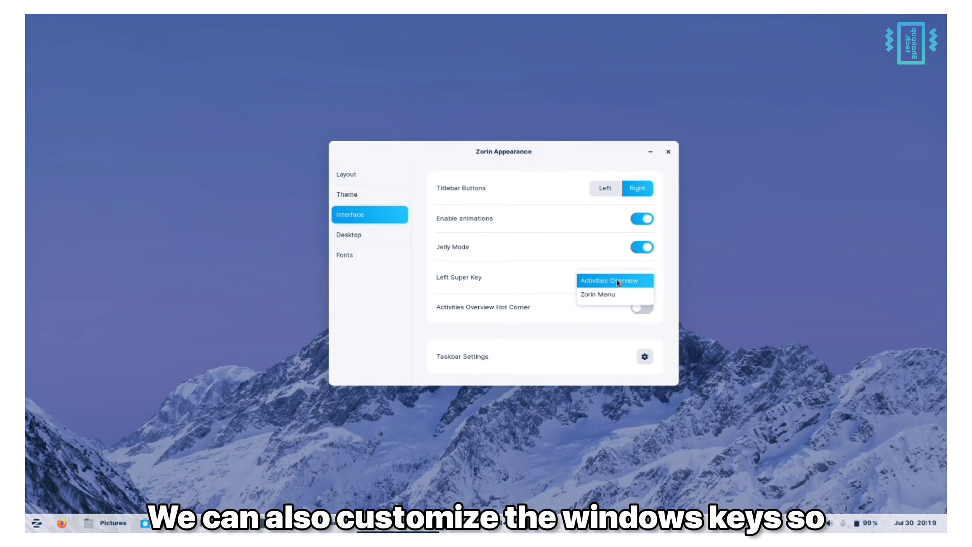
click(587, 294)
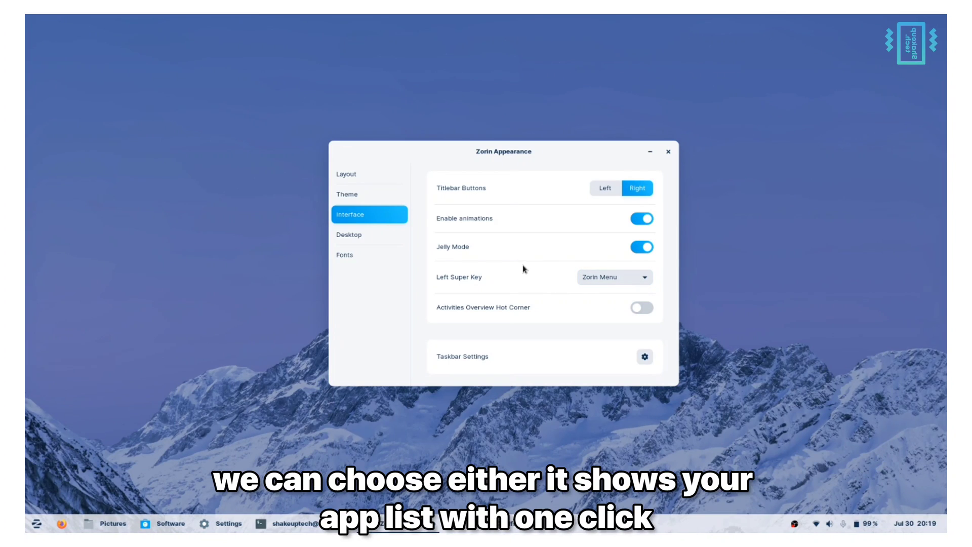
key(super)
key(super)
key(super)
key(super)
click(595, 270)
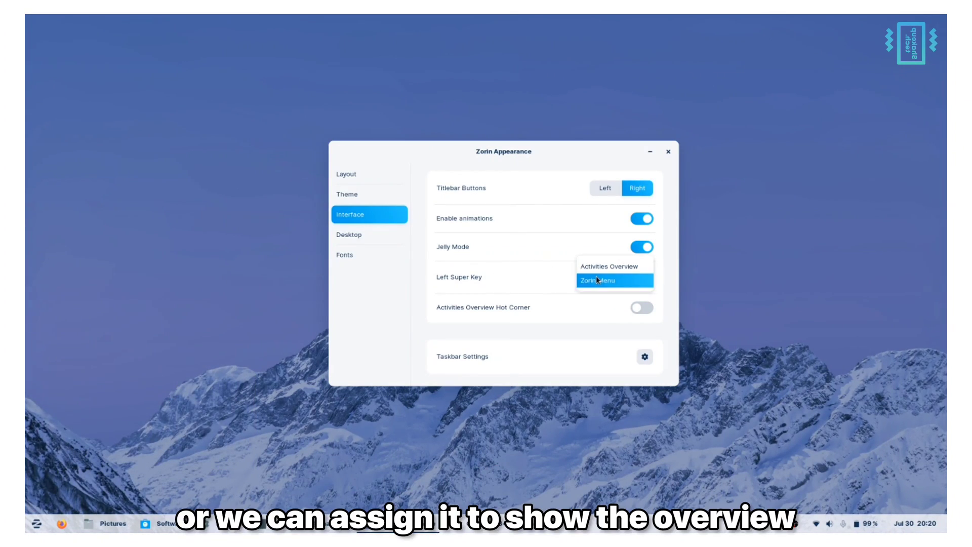
click(597, 273)
key(super)
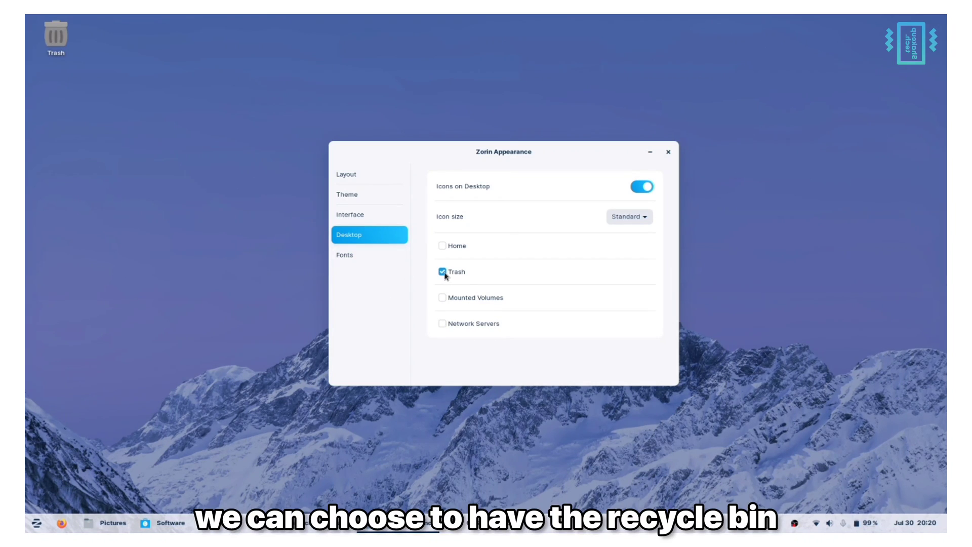
Add the Home icon to the desktop and set the icon size to Small
click(442, 246)
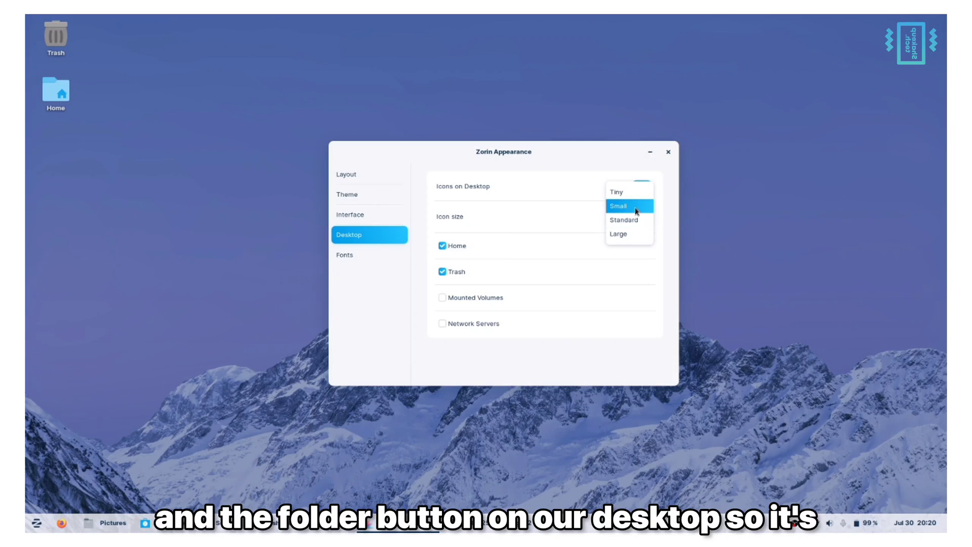
click(632, 206)
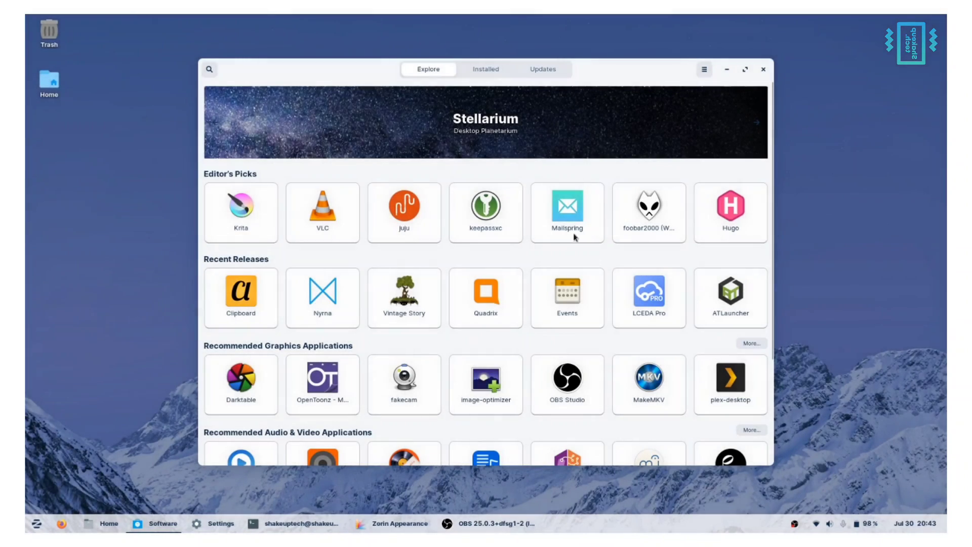
scroll(527, 256, down, 3)
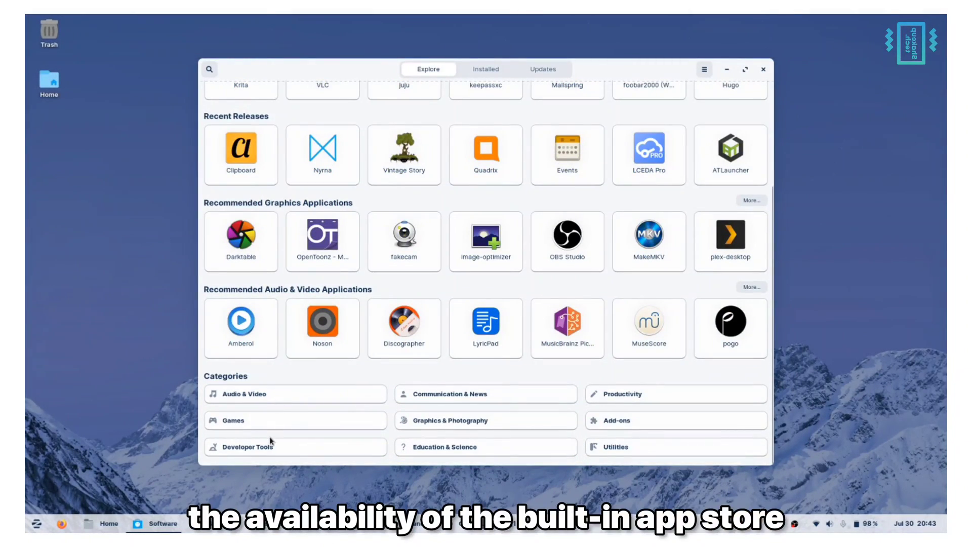
Browse the Games category and view the Citra emulator's screenshots in the large view
click(307, 448)
scroll(568, 276, down, 10)
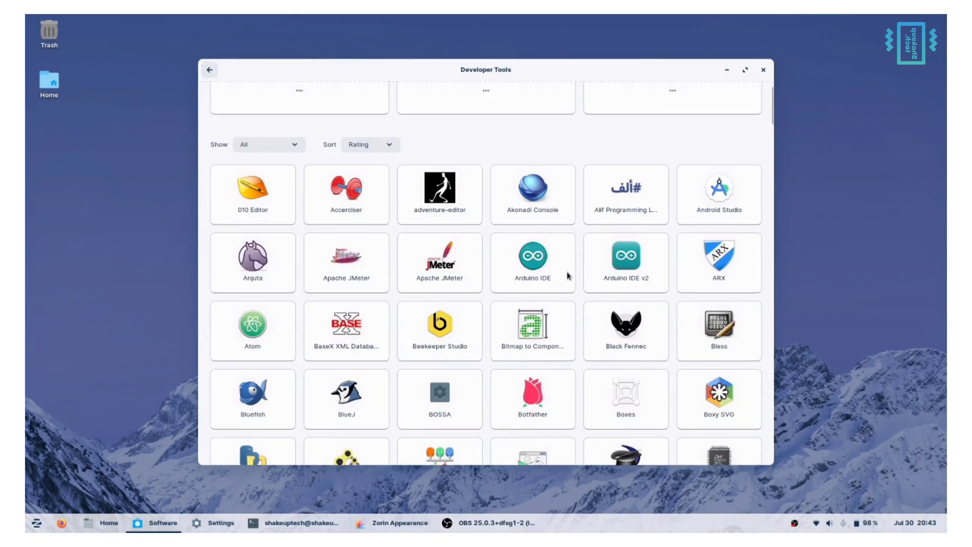
scroll(568, 276, down, 5)
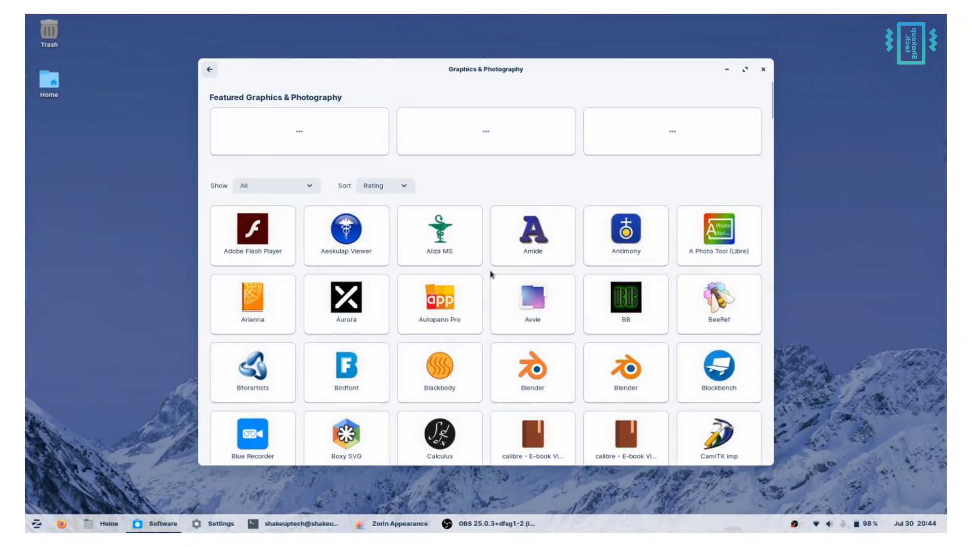
scroll(490, 273, down, 3)
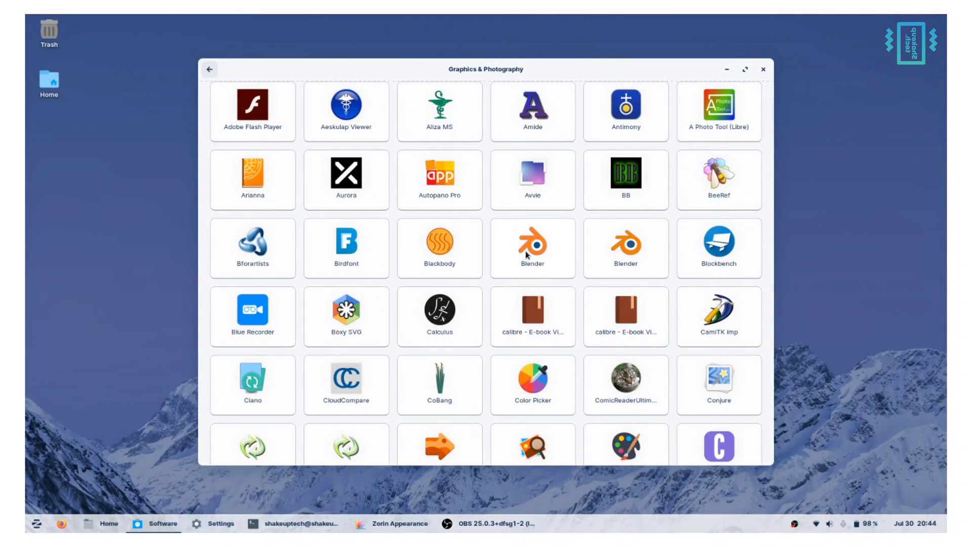
scroll(527, 254, down, 1)
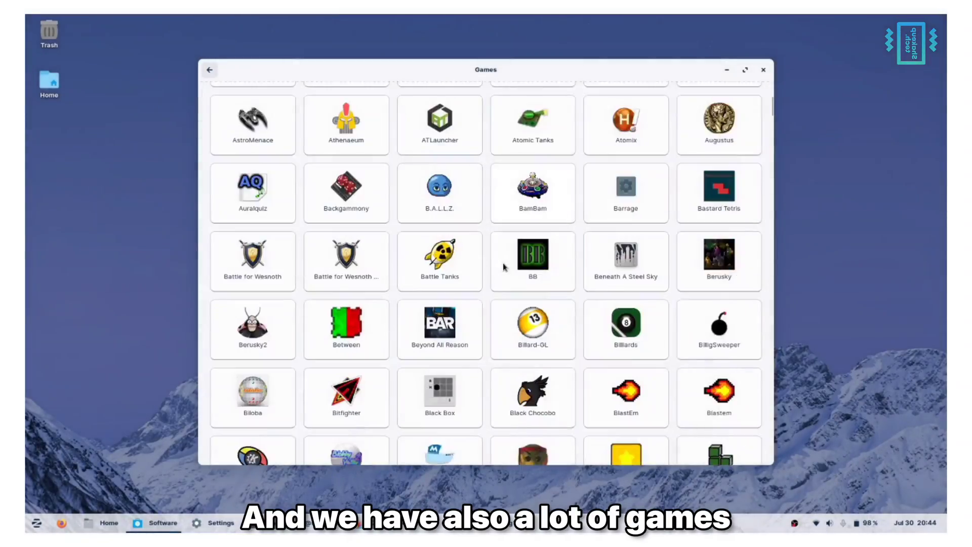
scroll(504, 266, down, 10)
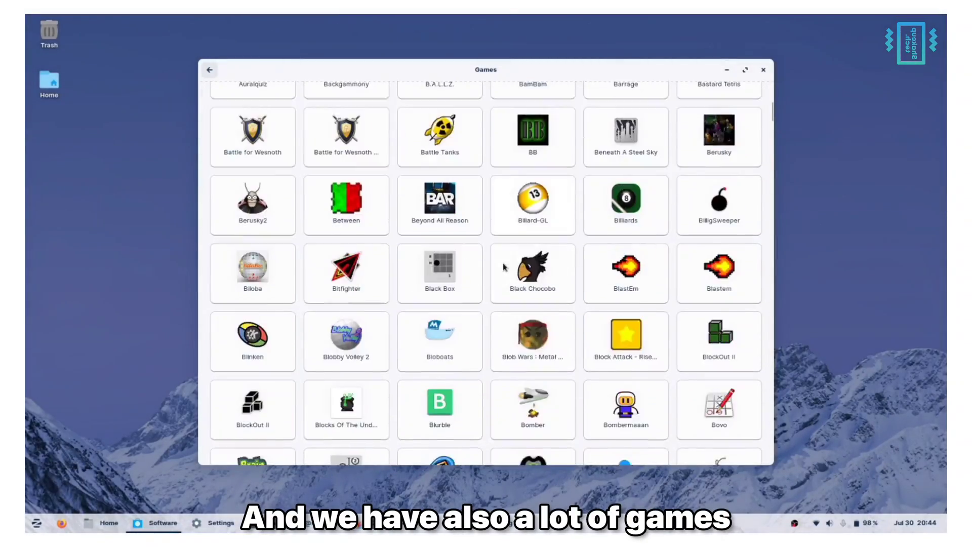
scroll(503, 263, down, 6)
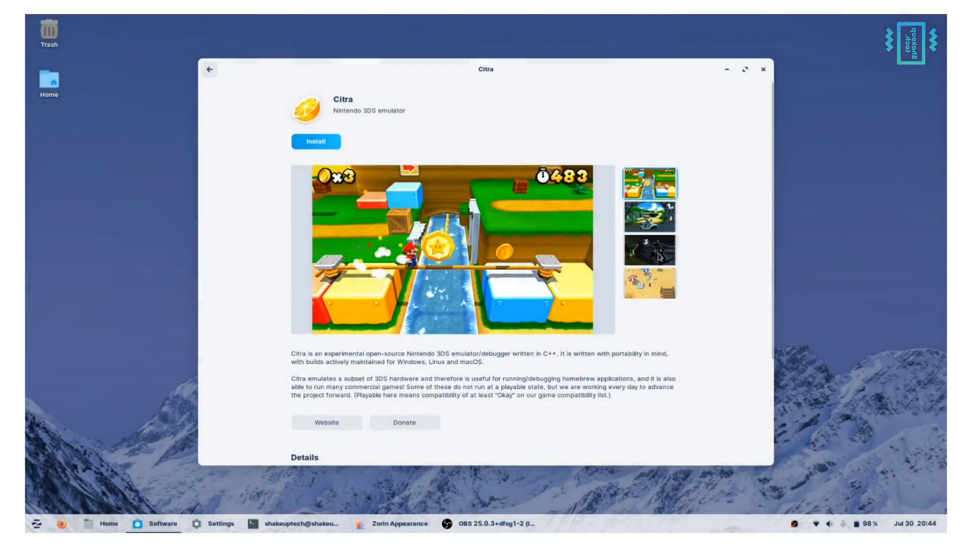
click(660, 257)
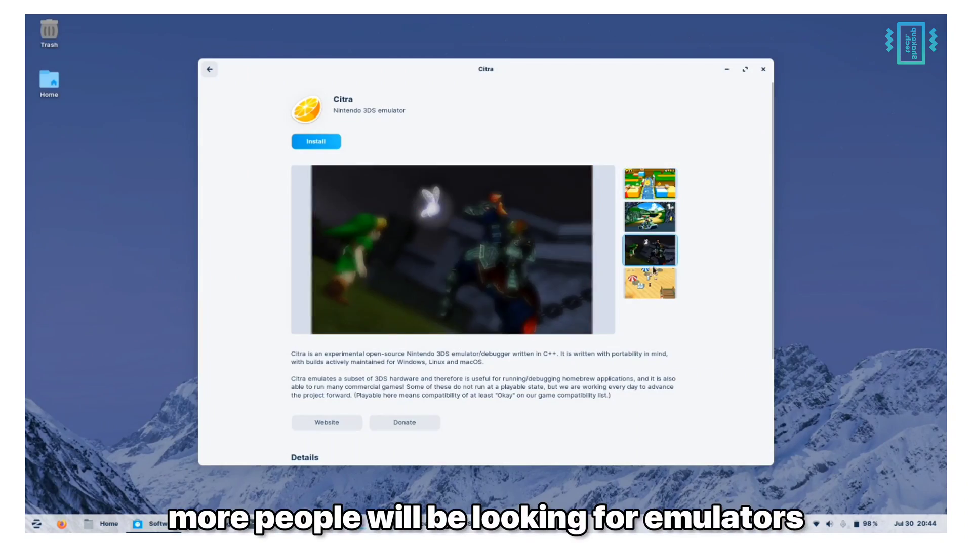
click(650, 284)
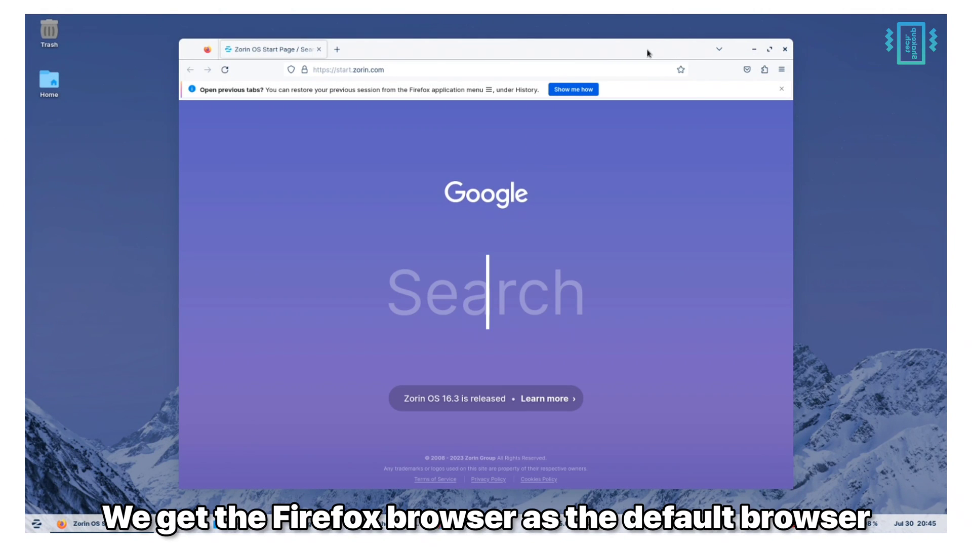
Move Firefox slightly right, then minimize Firefox, Files, Terminal and Zorin Appearance
drag(647, 53, 686, 49)
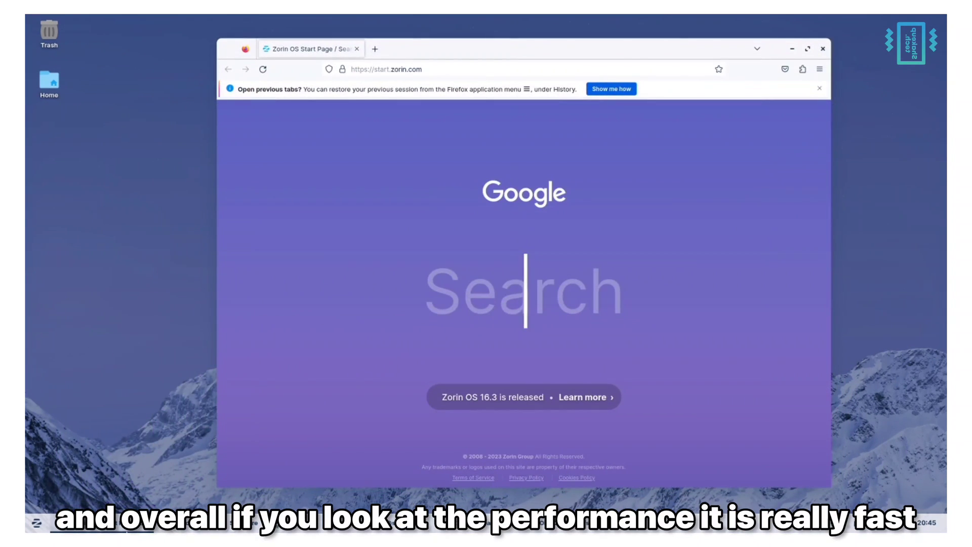
key(super+h)
key(super+e)
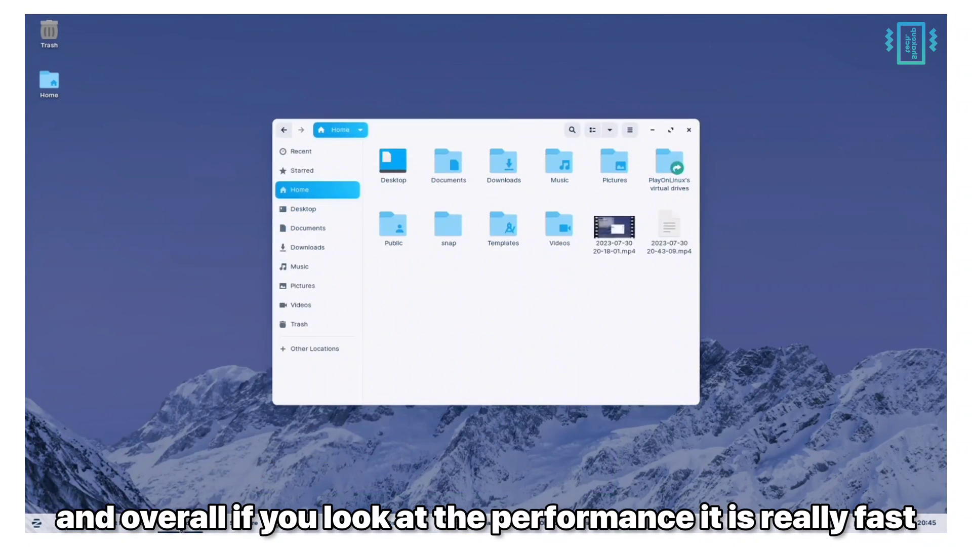
key(super+h)
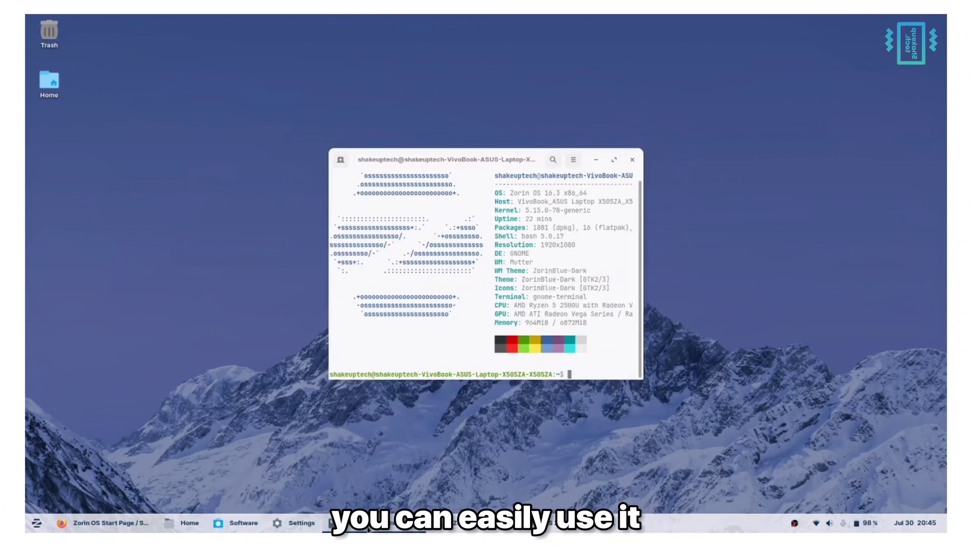
click(471, 522)
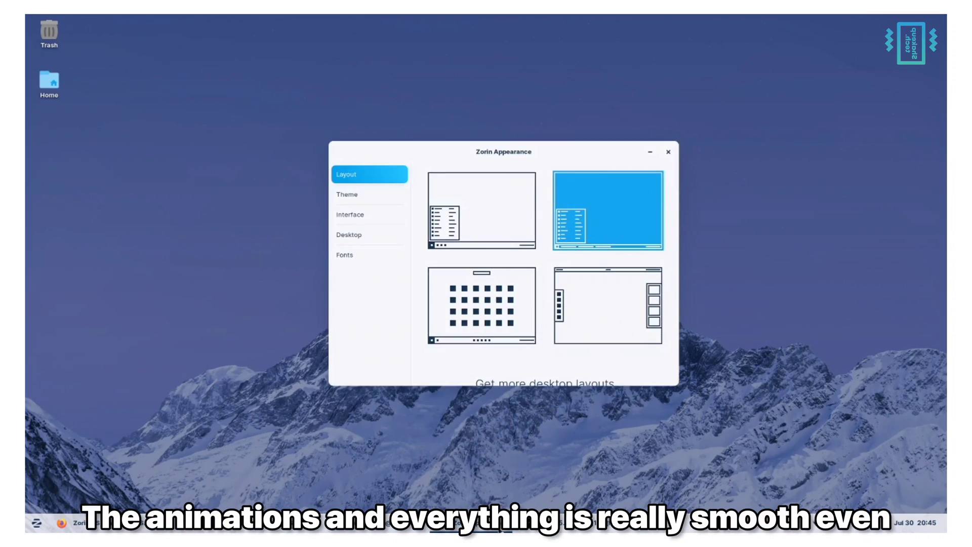
click(471, 522)
Open the system status menu from the tray
click(867, 524)
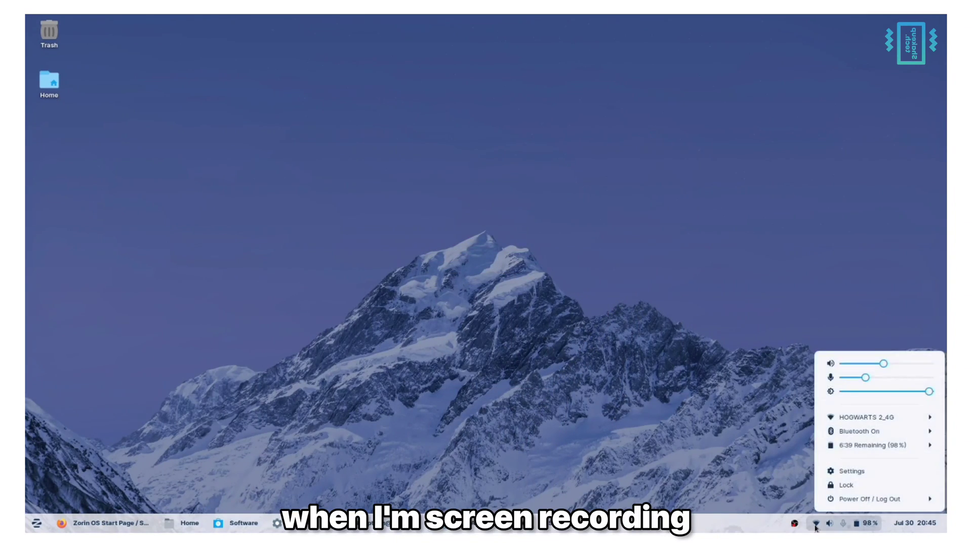
click(867, 524)
click(867, 523)
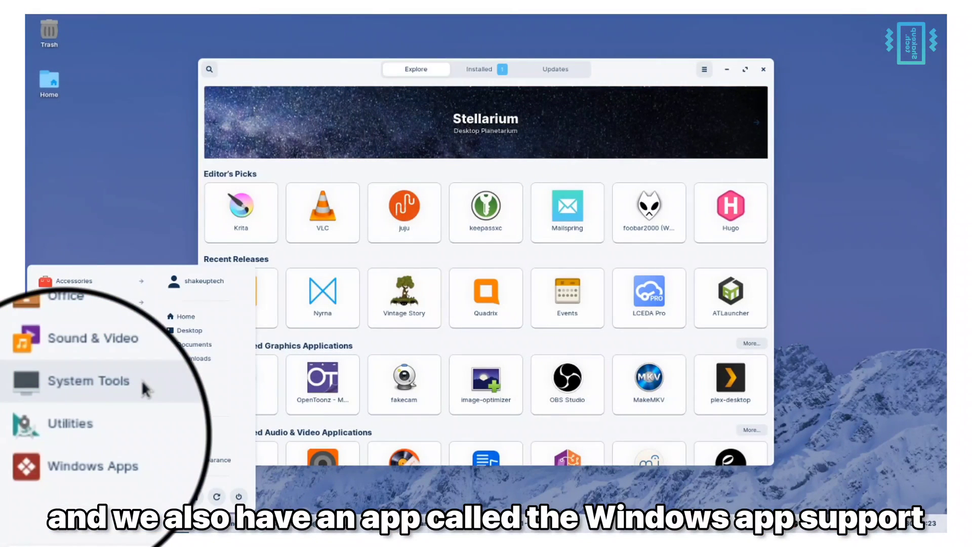
Launch PlayOnLinux from the Zorin Menu's Windows Apps category to reach its install menu
click(120, 473)
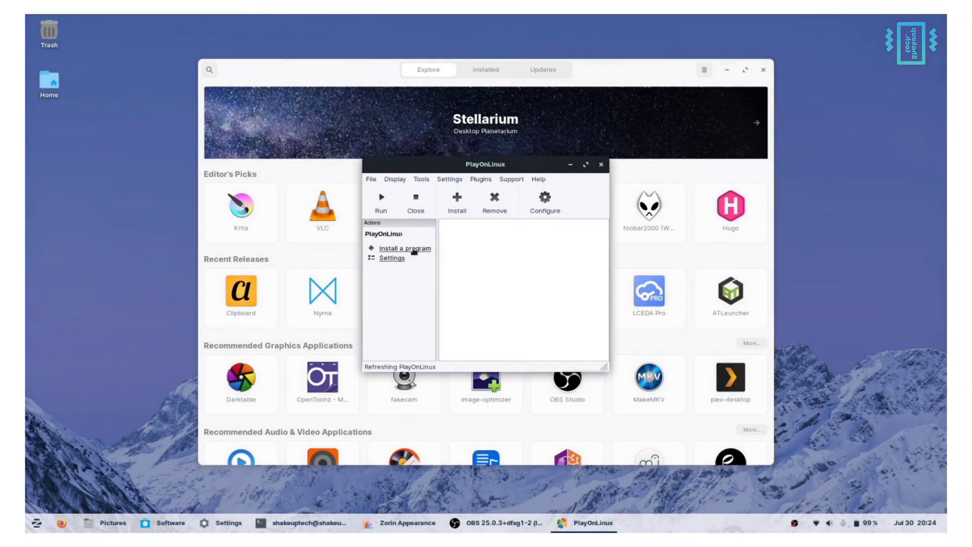
click(413, 250)
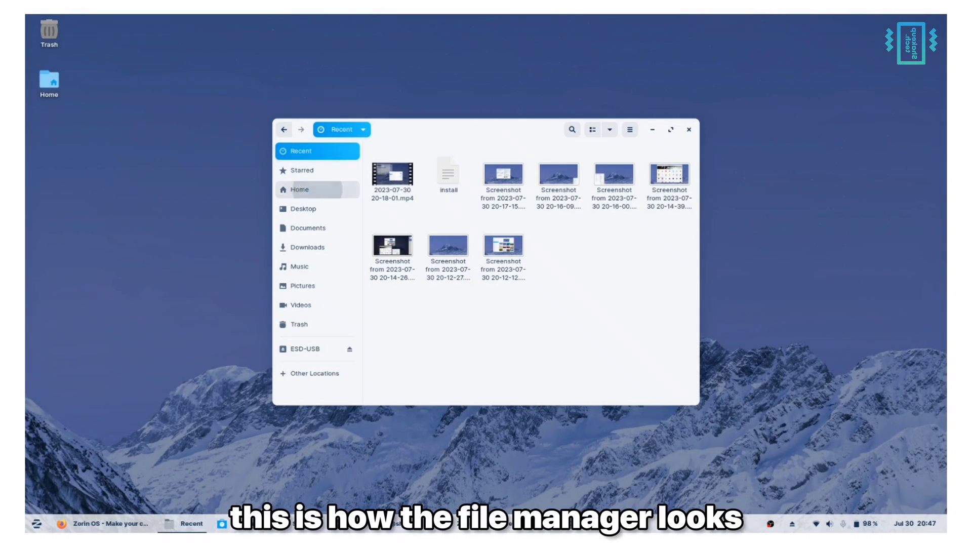
Browse the Home, Desktop, Documents, Downloads and Pictures folders, and preview a screenshot
click(299, 190)
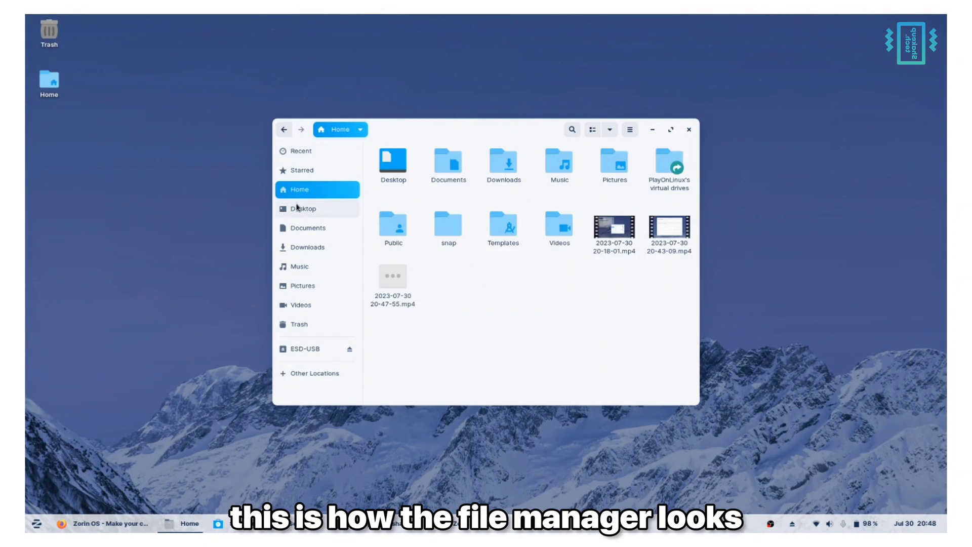
click(296, 208)
click(297, 228)
click(298, 247)
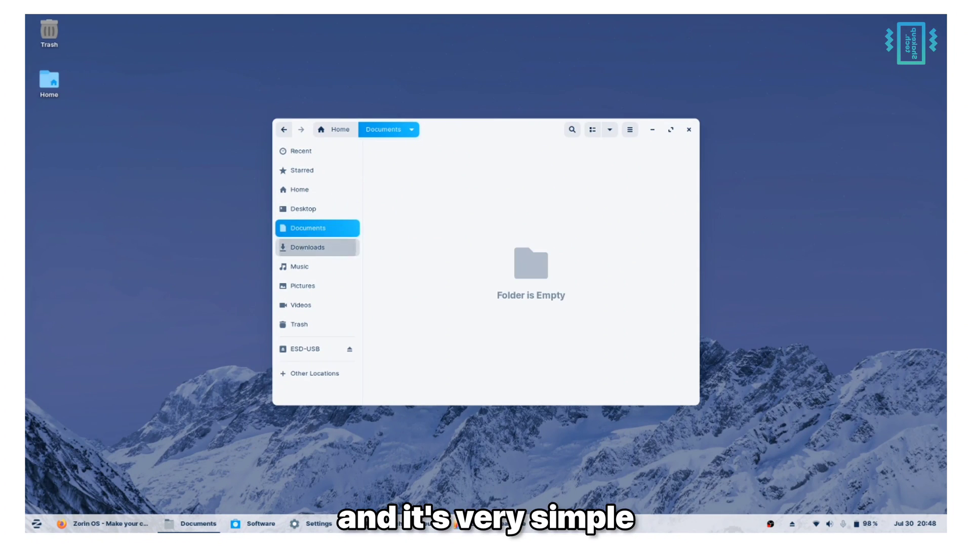
click(300, 287)
double_click(501, 269)
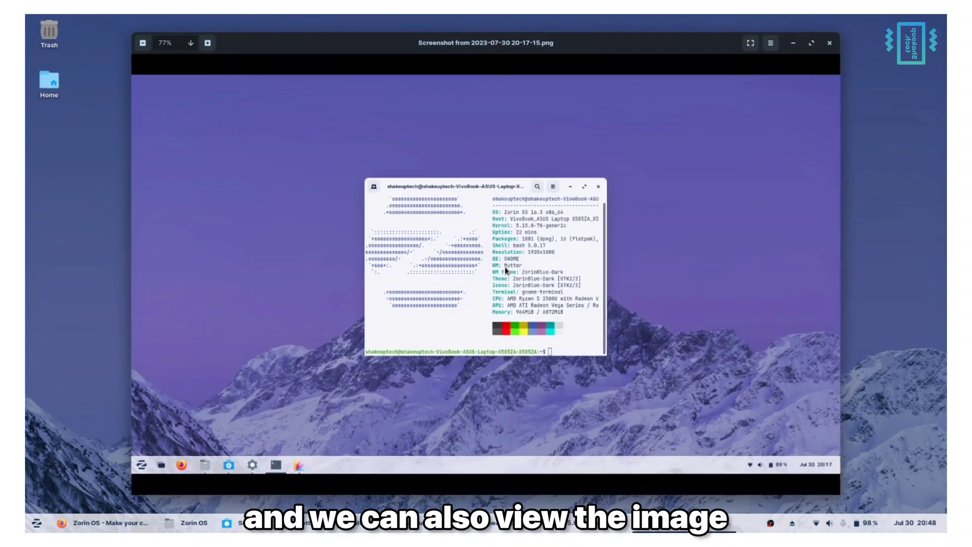
click(830, 44)
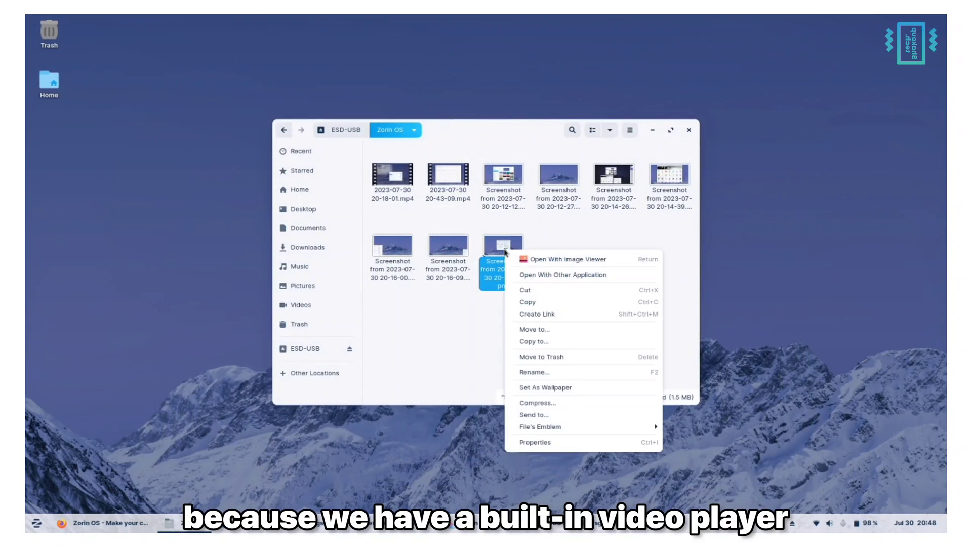
Inspect the screenshot's properties: permissions, Open With applications, and image type and dimensions
click(534, 442)
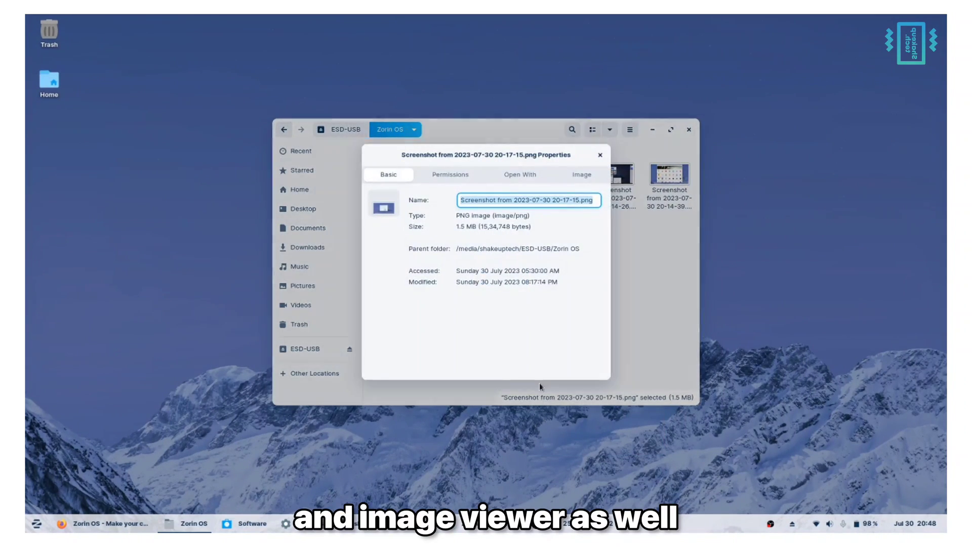
click(450, 175)
click(520, 174)
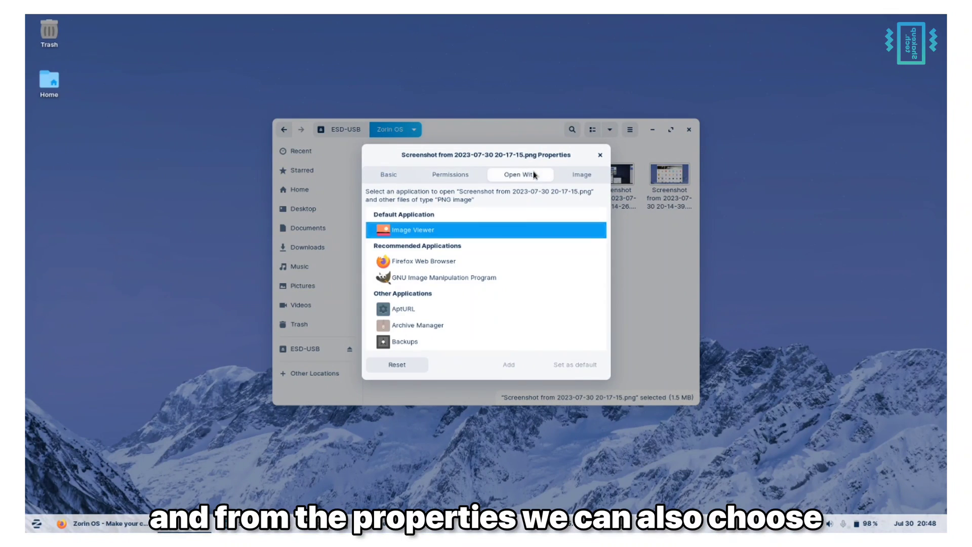
click(571, 174)
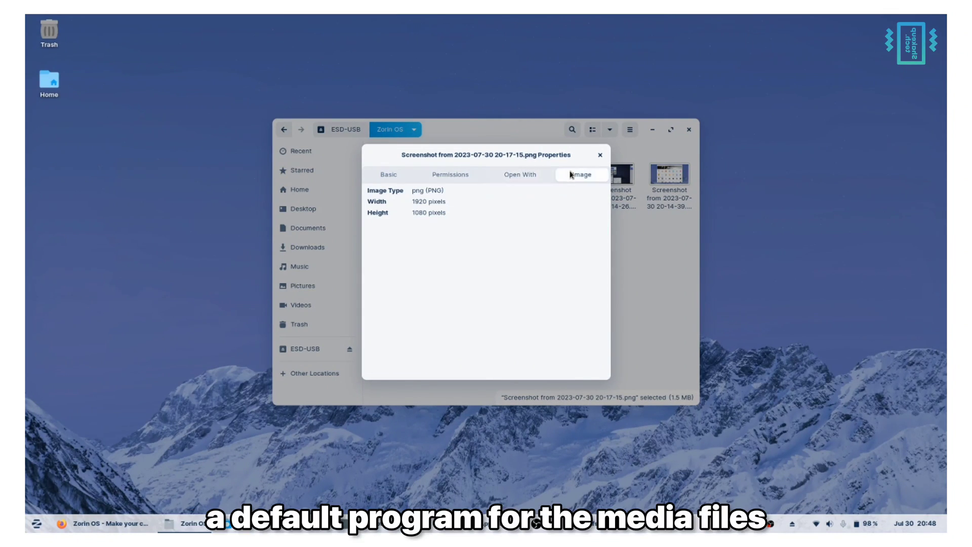
click(599, 155)
Toggle list and grid views, open the ESD-USB drive's top level, then browse Other Locations
click(592, 129)
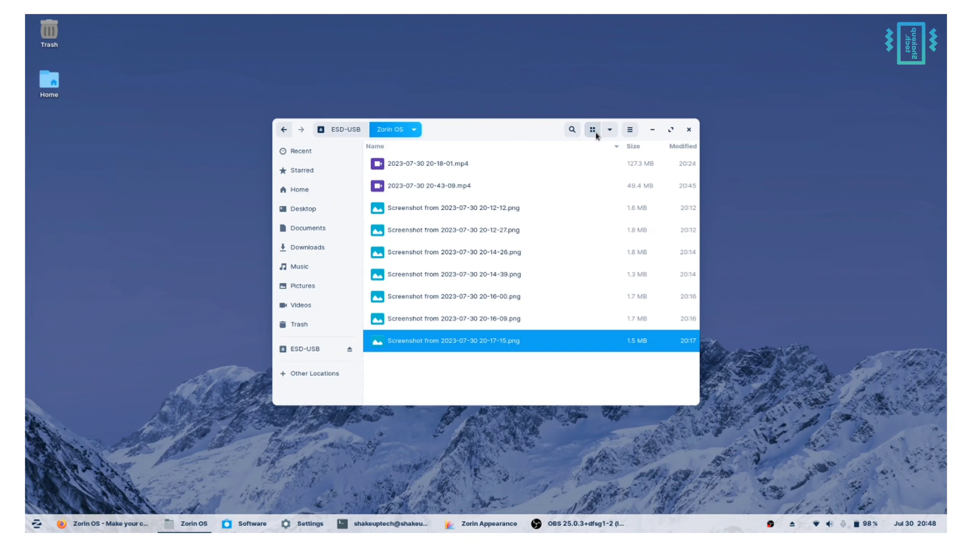
click(596, 133)
click(630, 130)
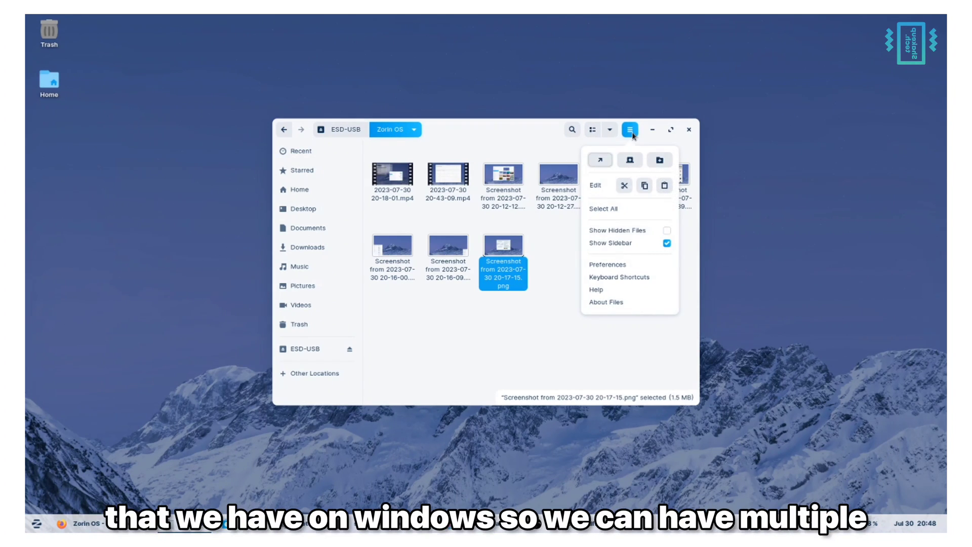
click(354, 129)
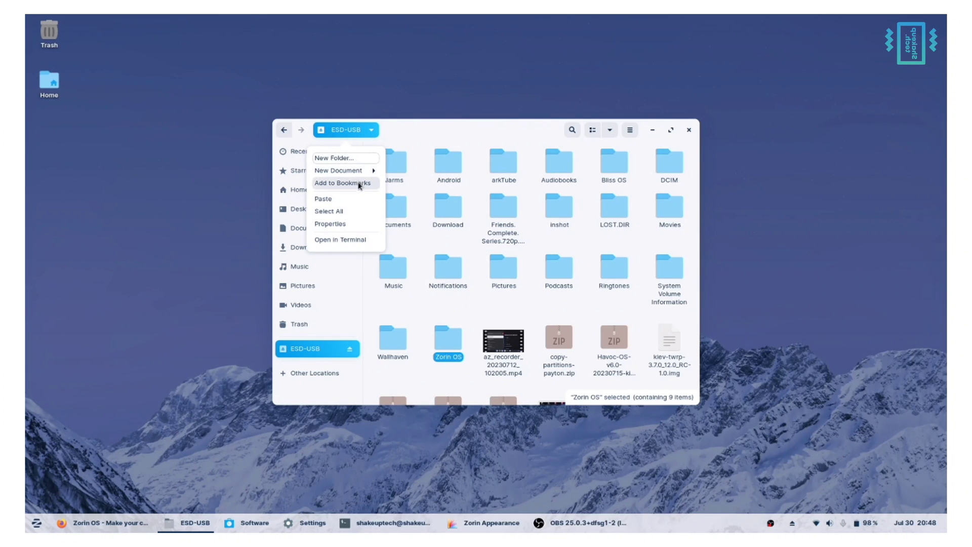
click(351, 157)
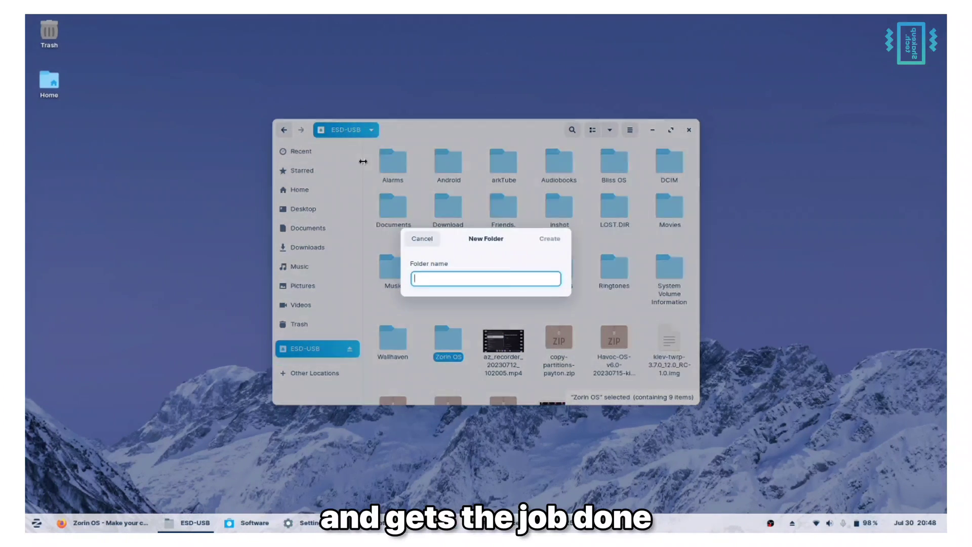
click(437, 239)
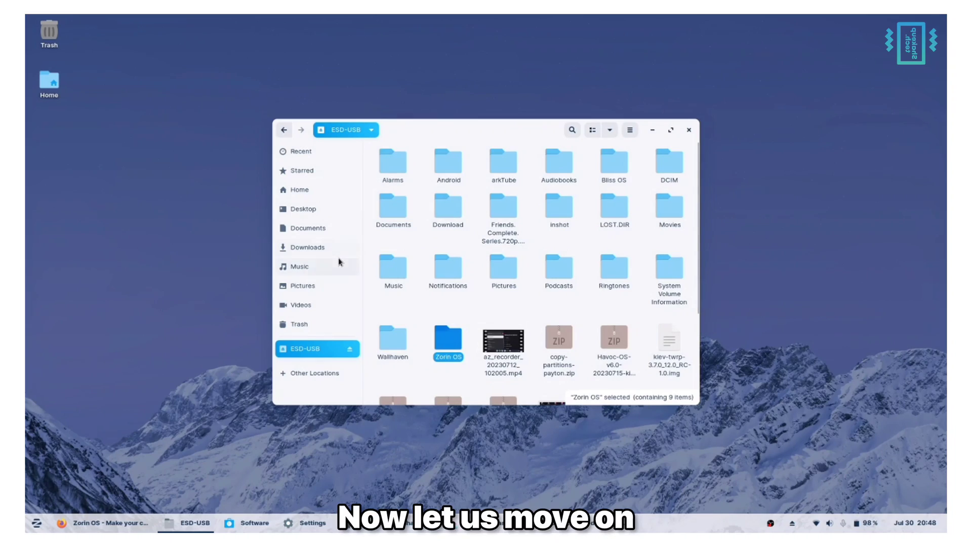
click(327, 374)
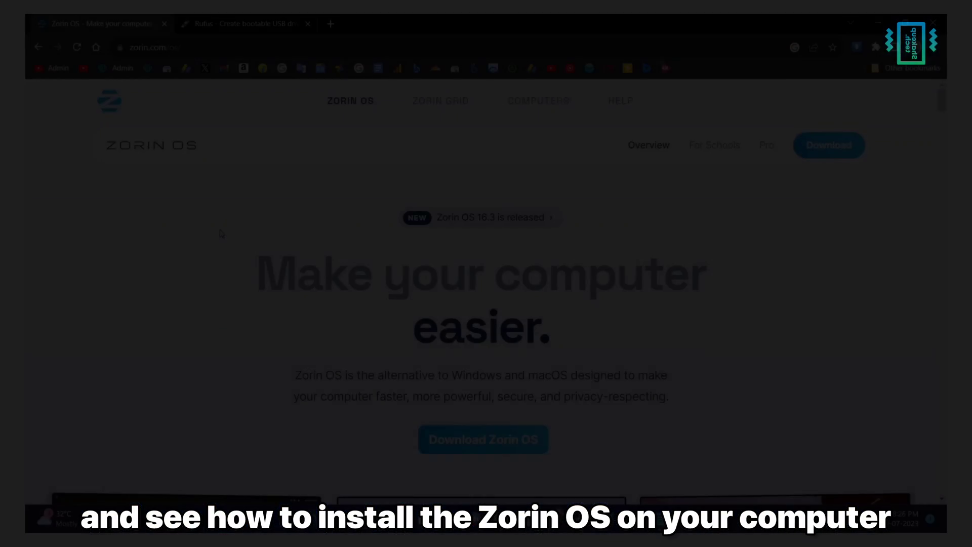
Go to the zorin.com download page and start the free Zorin OS 16.3 Core download
scroll(433, 342, down, 7)
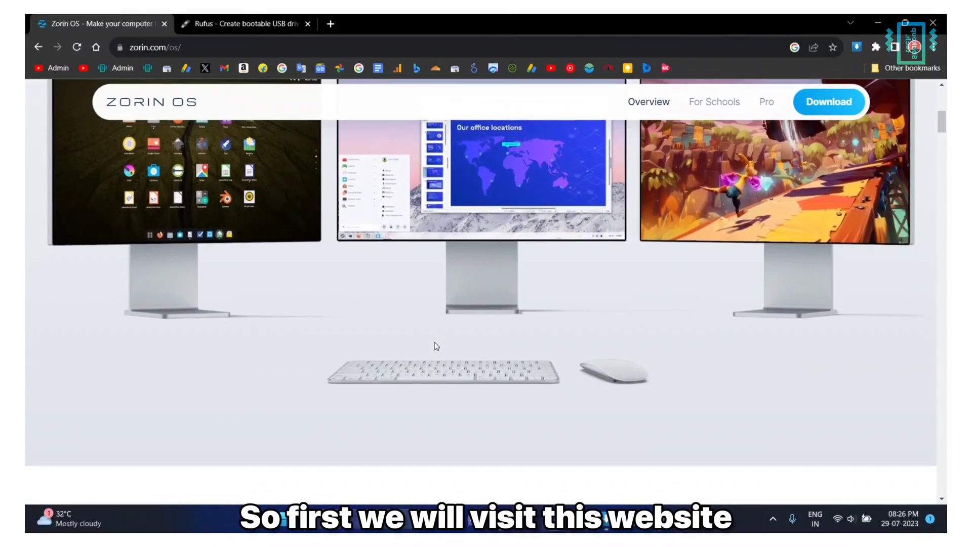
scroll(507, 339, up, 2)
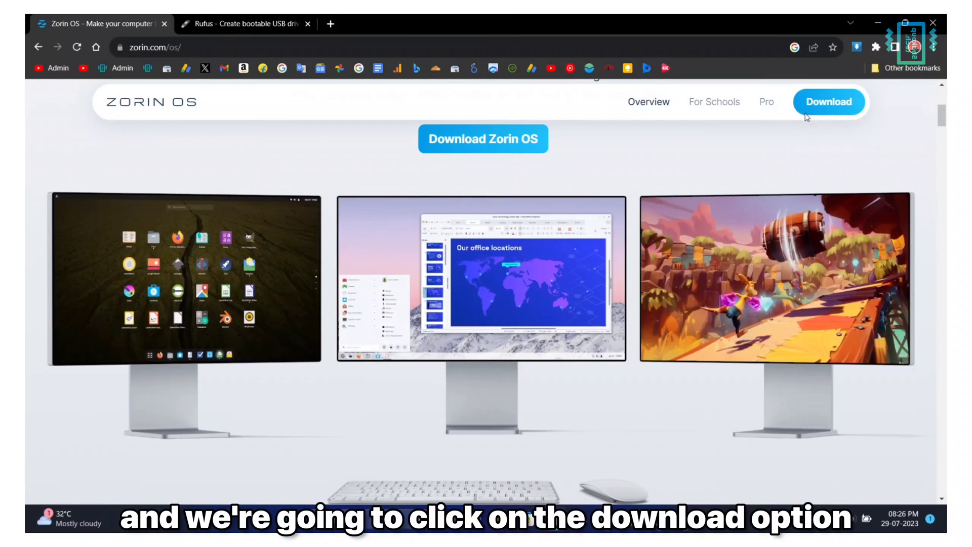
click(816, 103)
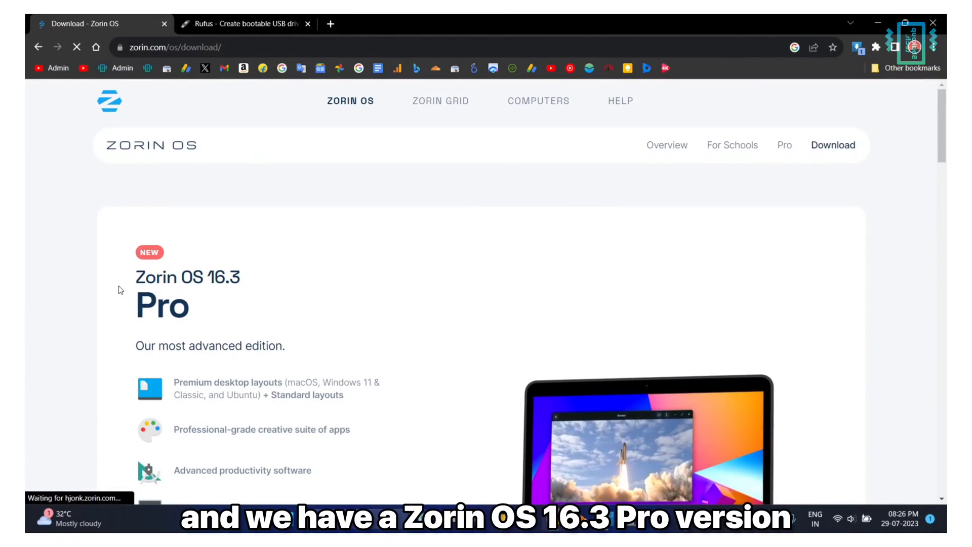
scroll(405, 328, down, 5)
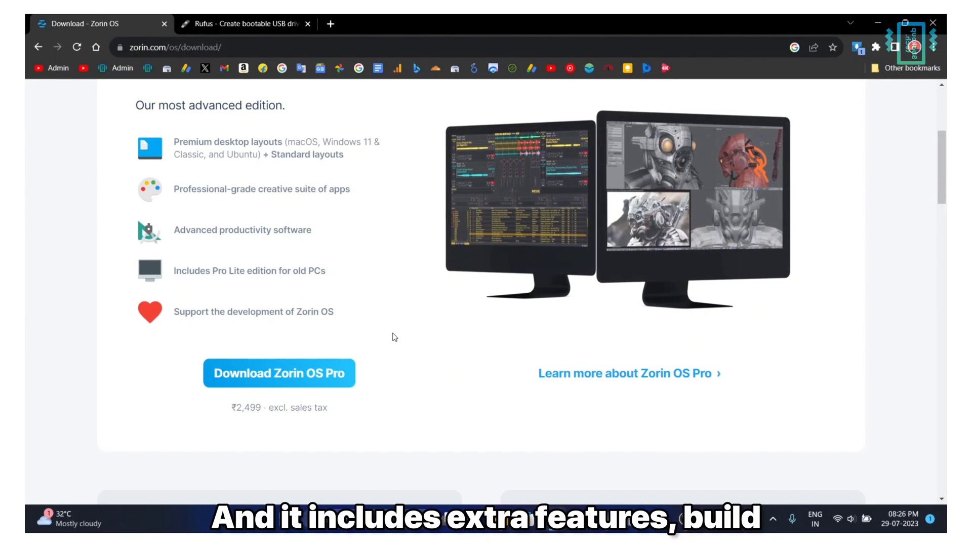
scroll(411, 339, down, 7)
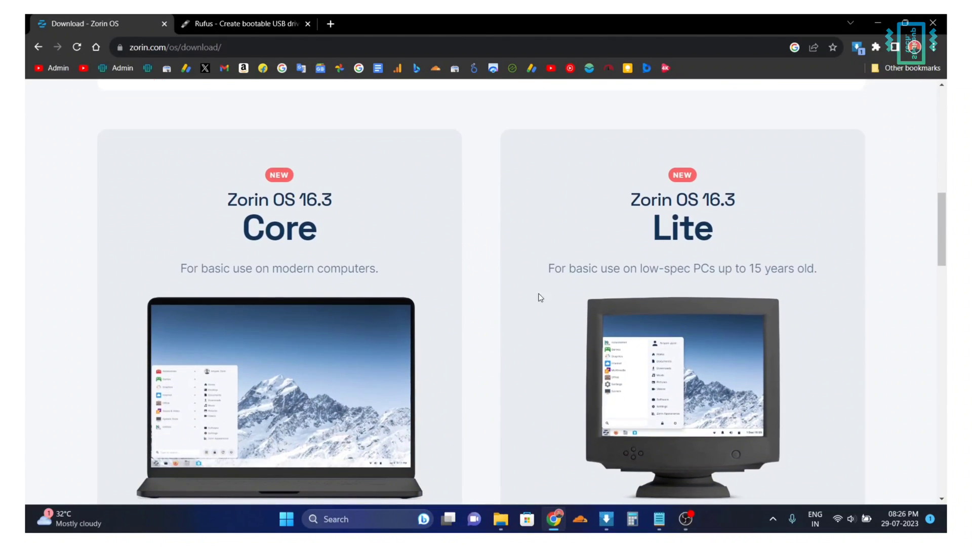
scroll(812, 303, down, 1)
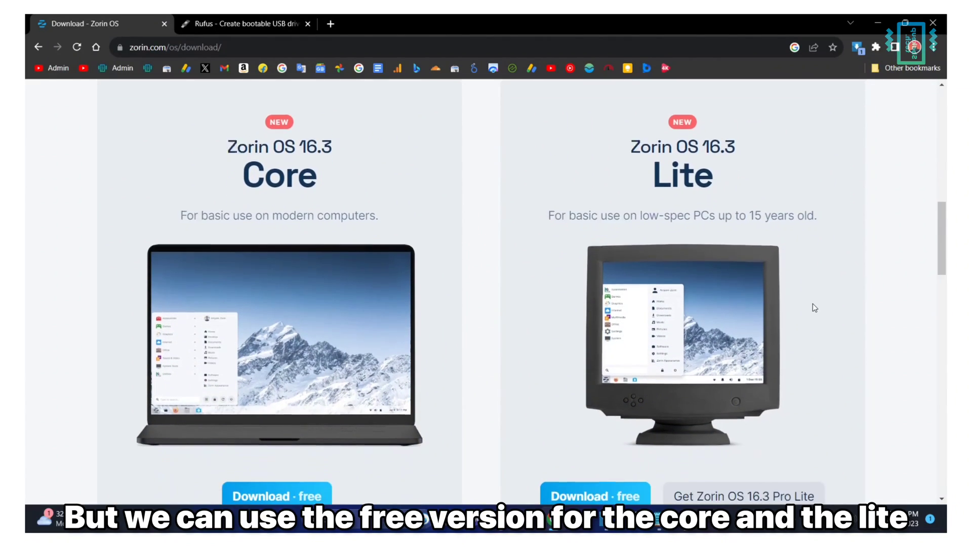
scroll(813, 311, down, 1)
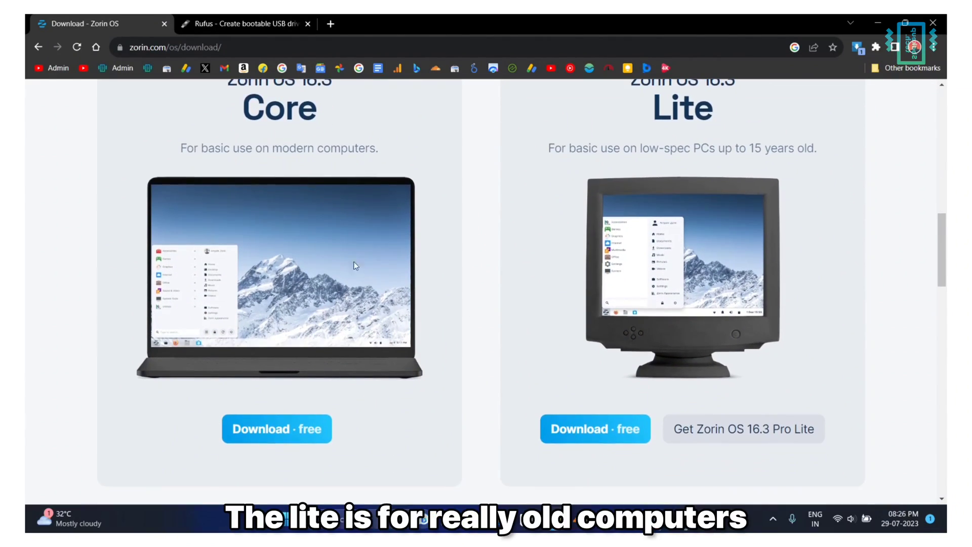
scroll(314, 171, up, 1)
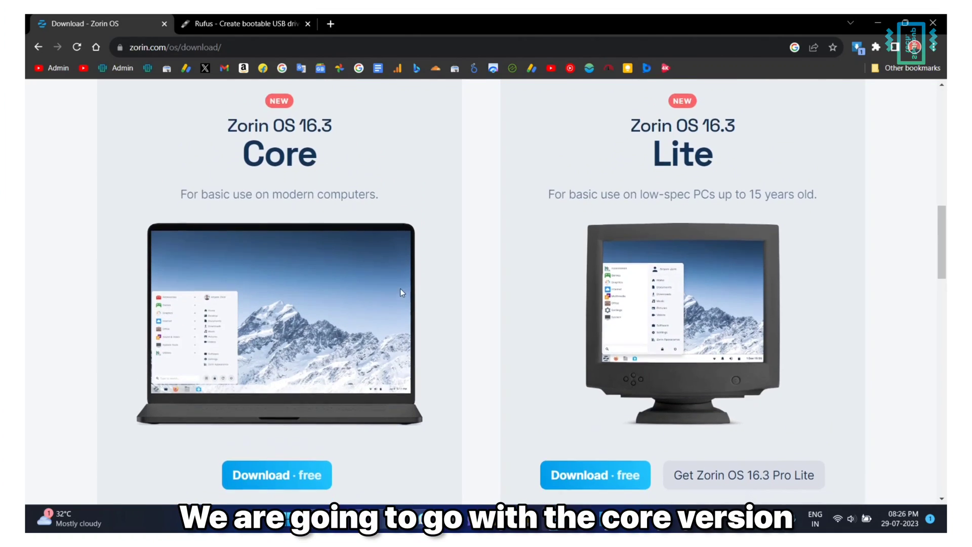
scroll(273, 329, down, 3)
click(271, 310)
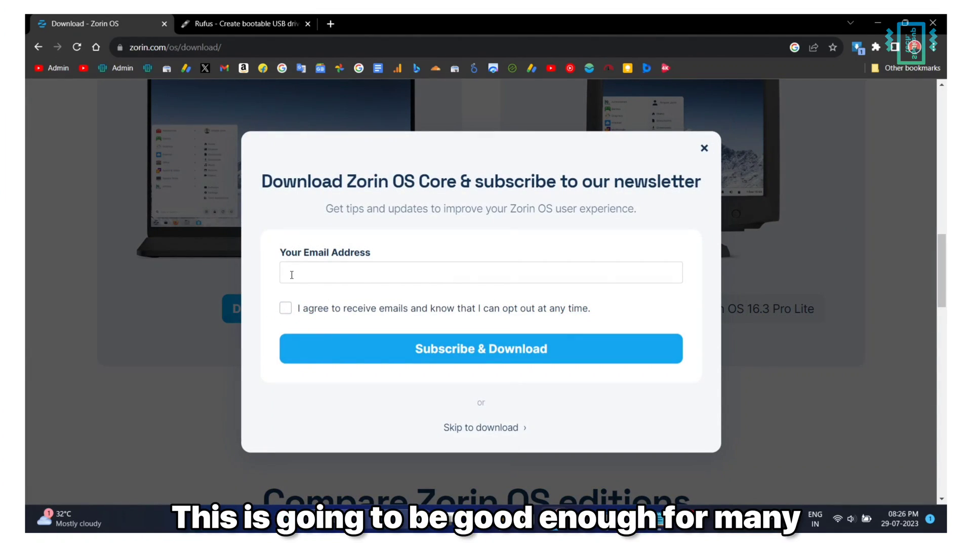
Skip the newsletter, dismiss the download prompt and list alternative servers for Zorin OS 16.3 Core
click(480, 428)
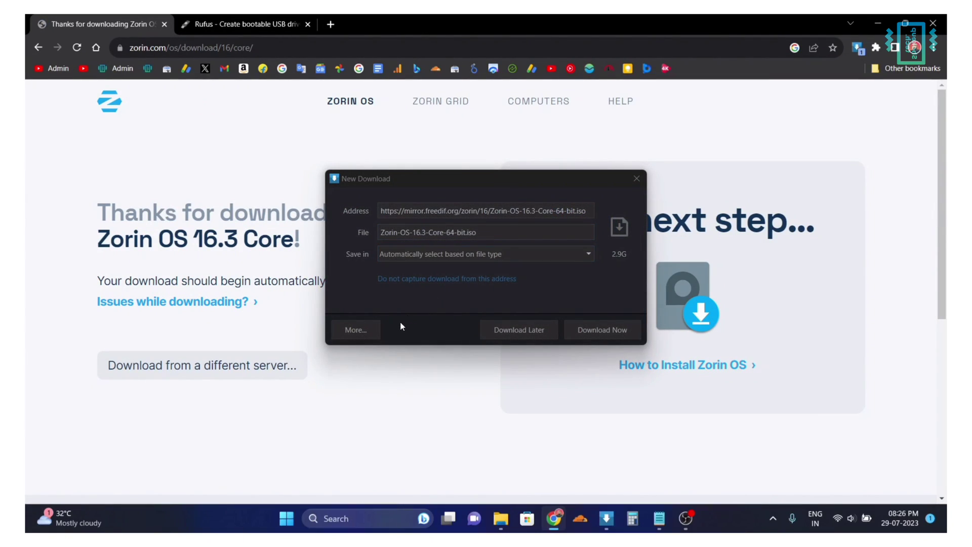
click(637, 179)
click(251, 368)
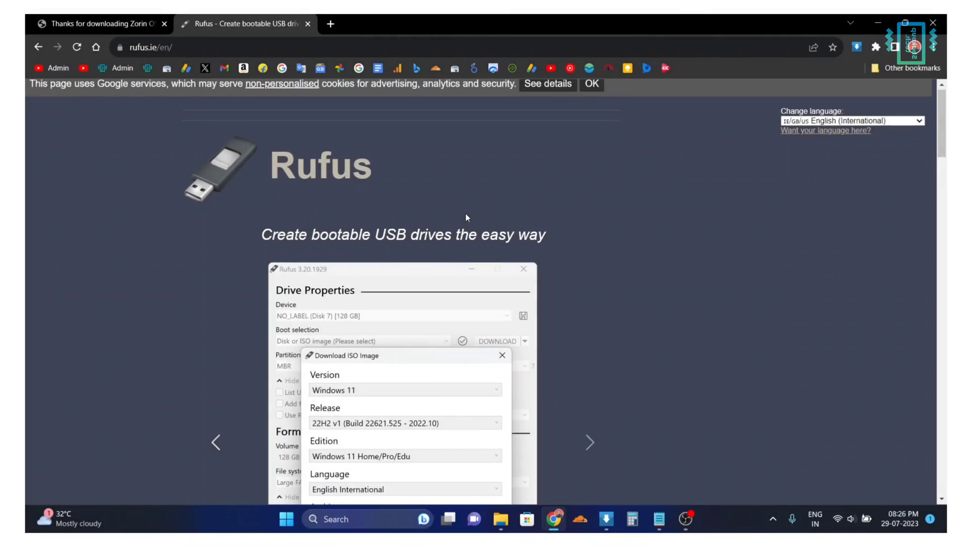
Load Zorin-OS-16.3-Core-64-bit.iso in Rufus for the ESD-USB (F:) drive and view partition scheme options
scroll(466, 221, down, 4)
scroll(467, 220, down, 7)
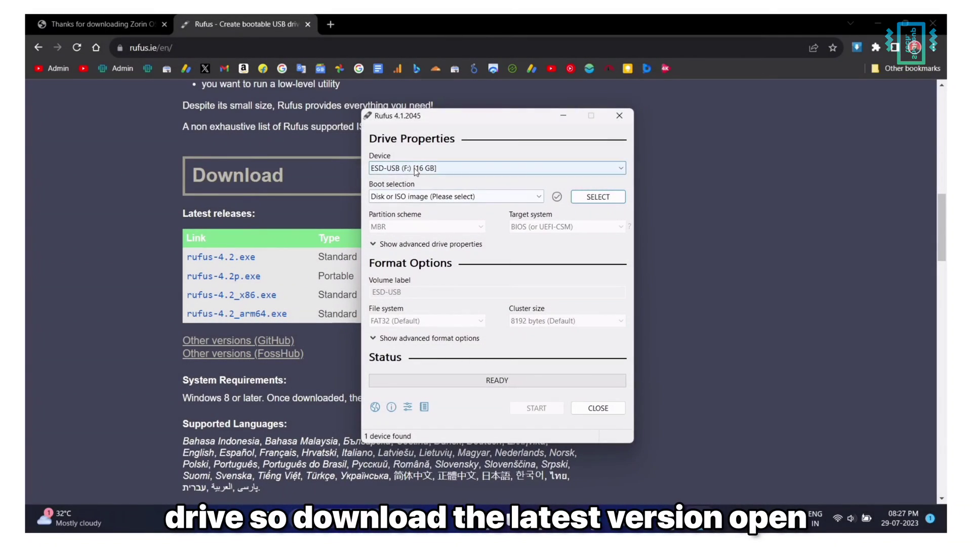
click(436, 180)
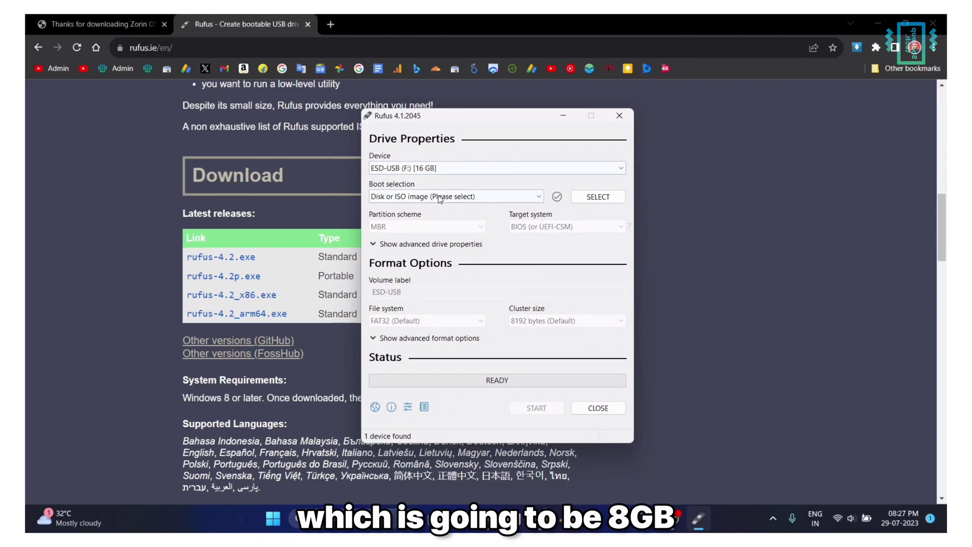
click(588, 200)
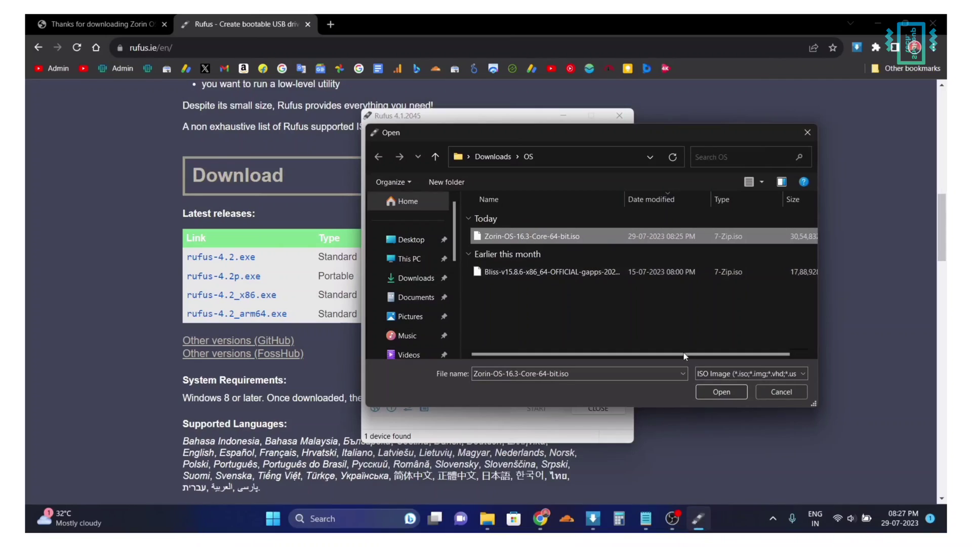
click(716, 397)
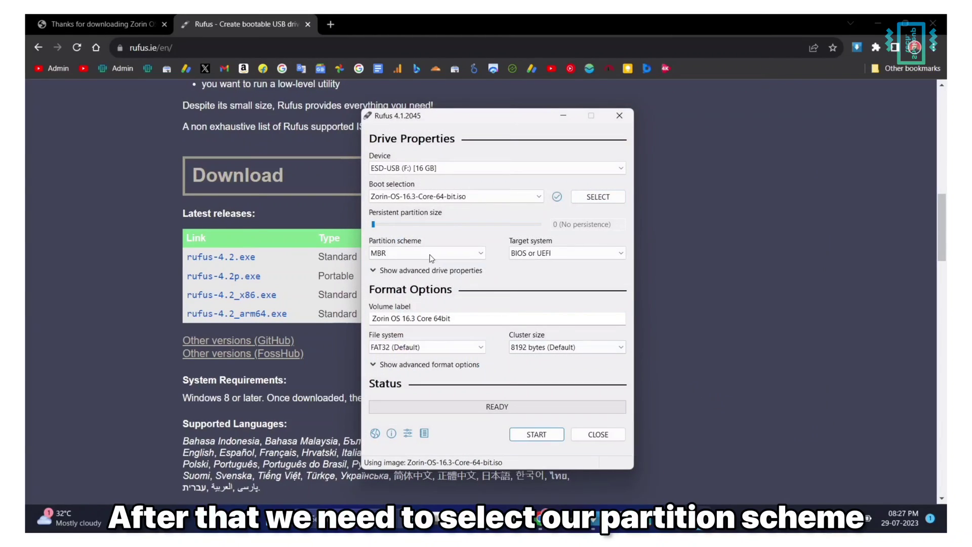
click(430, 256)
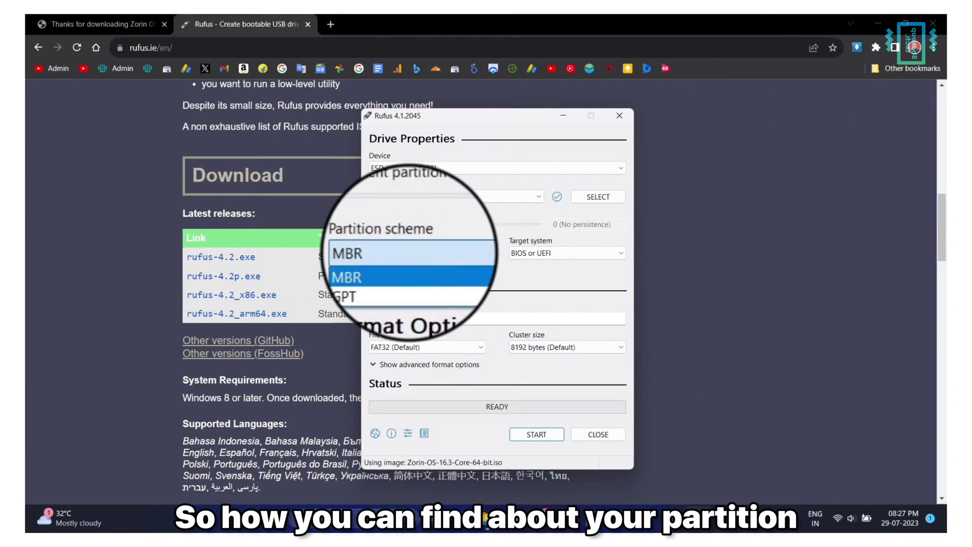
Check Disk 0's partition style on the Volumes tab of its properties in Disk Management
key(Return)
right_click(222, 518)
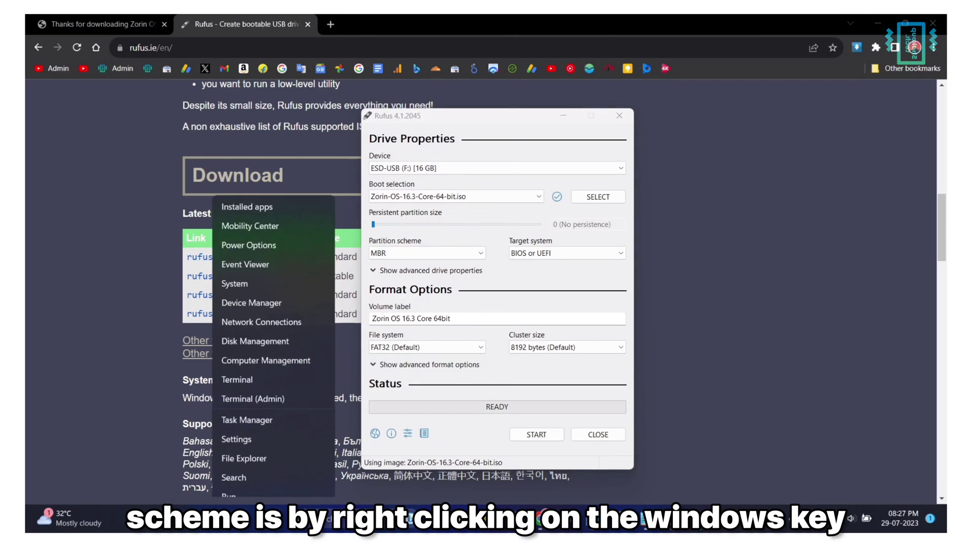
click(255, 290)
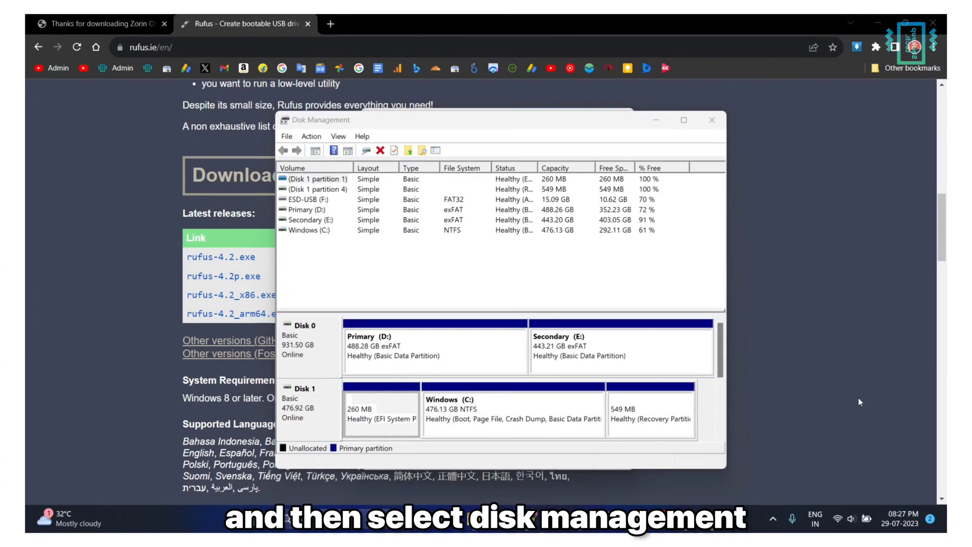
click(298, 346)
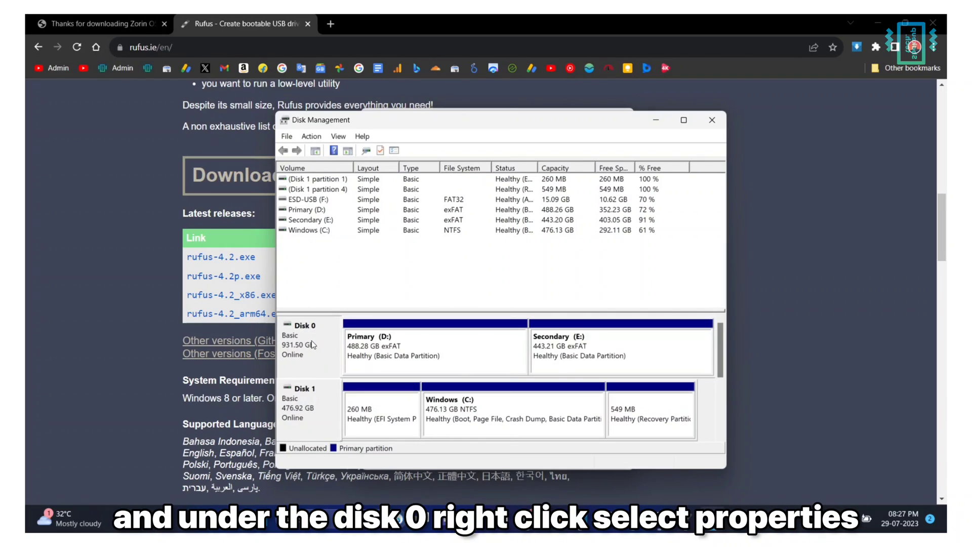
right_click(313, 345)
click(349, 412)
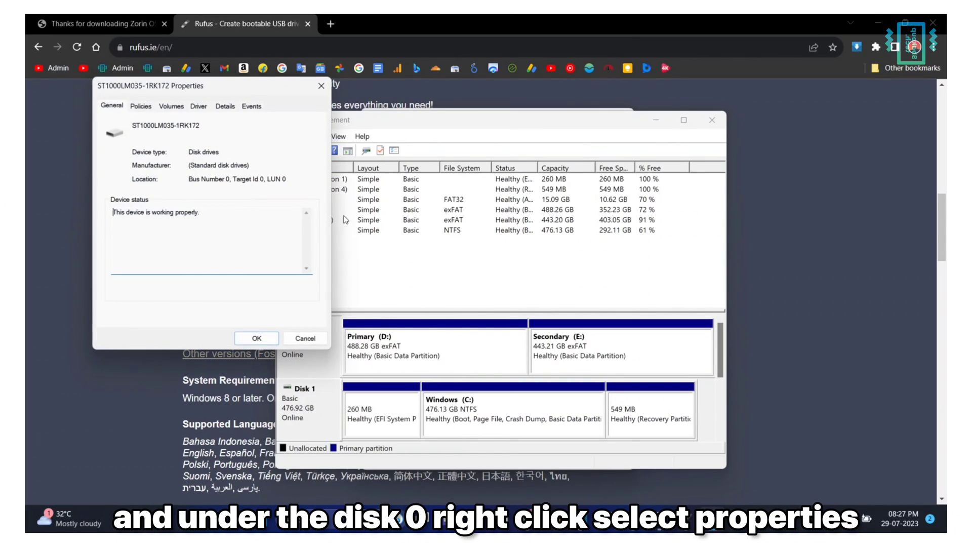
drag(161, 105, 480, 165)
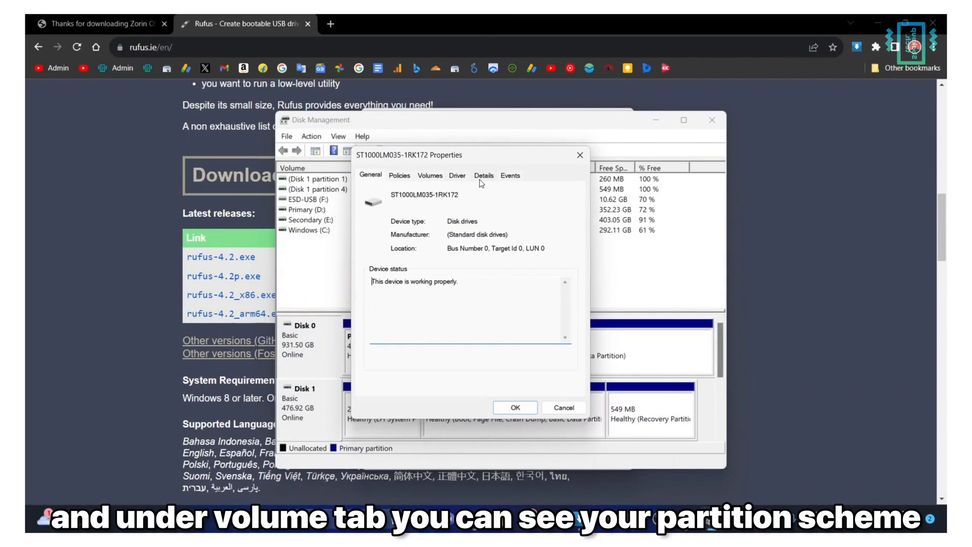
click(431, 176)
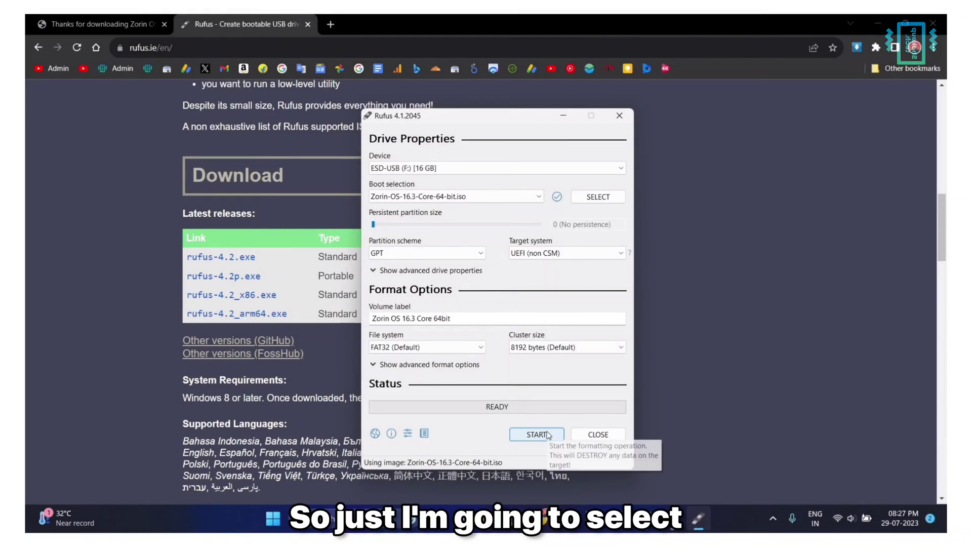
Start writing the Zorin ISO to the USB in ISO image mode, accepting data erasure
click(546, 435)
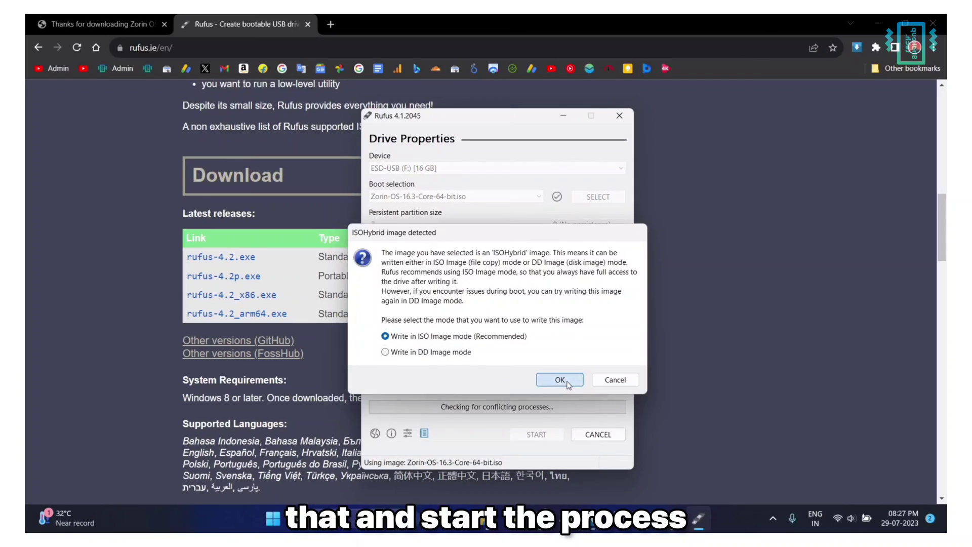
click(559, 381)
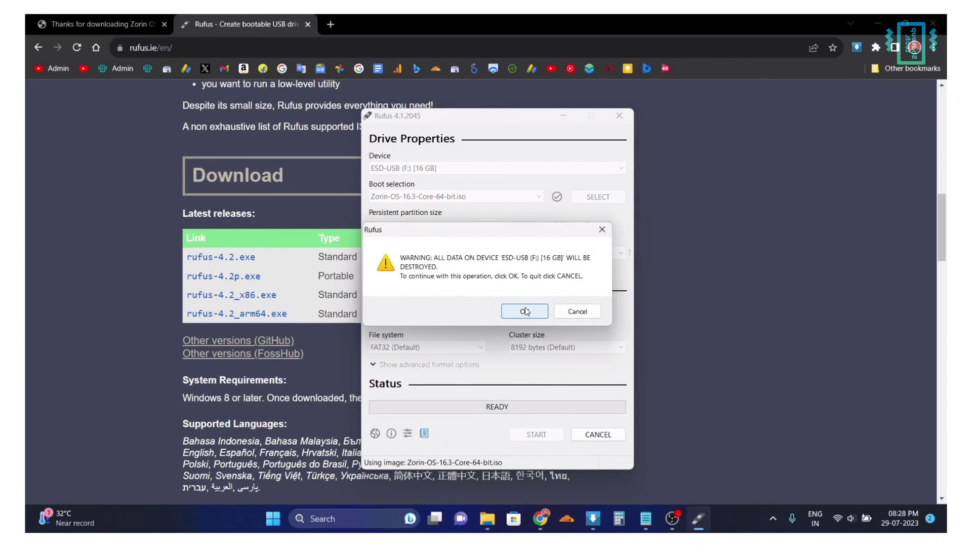
click(525, 310)
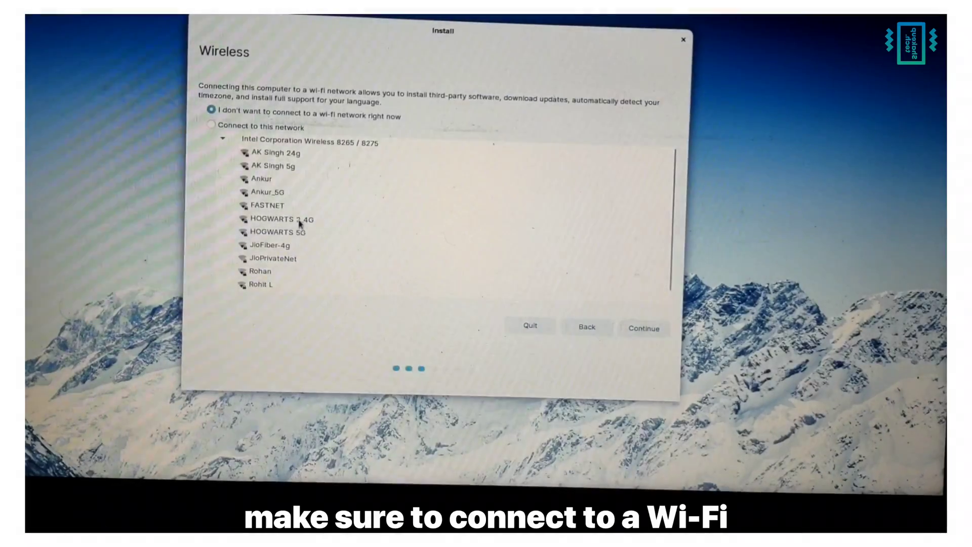
Connect to HOGWARTS 2.4G Wi-Fi and continue with updates and third-party software kept enabled
click(299, 221)
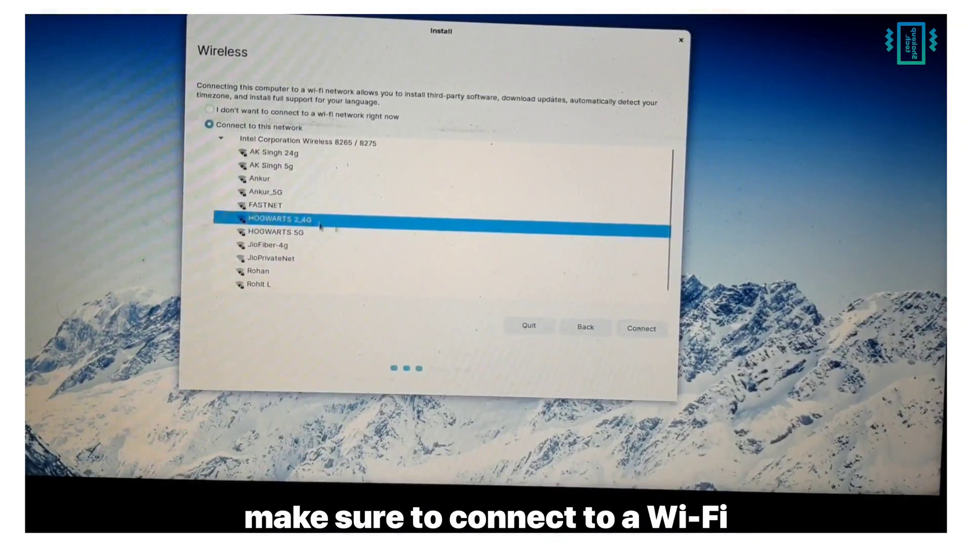
click(637, 335)
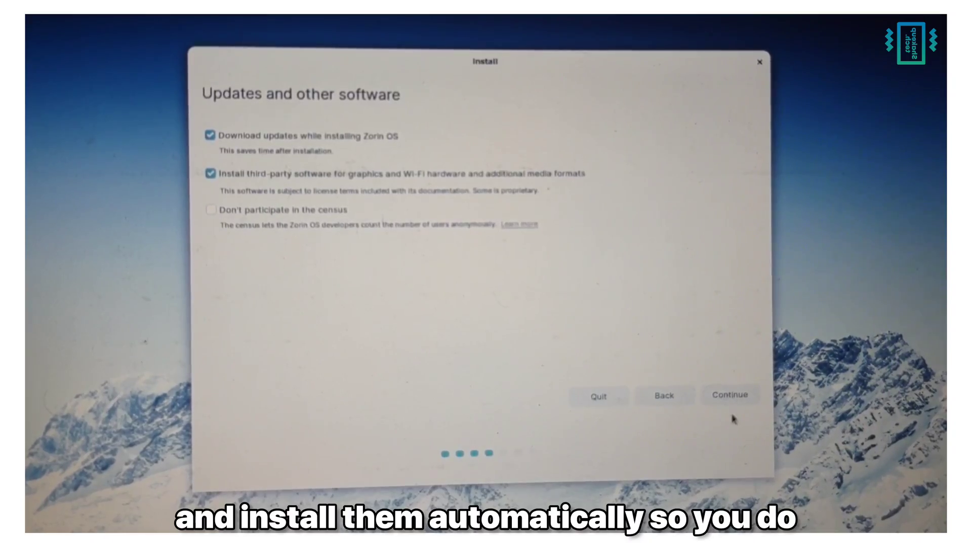
click(730, 396)
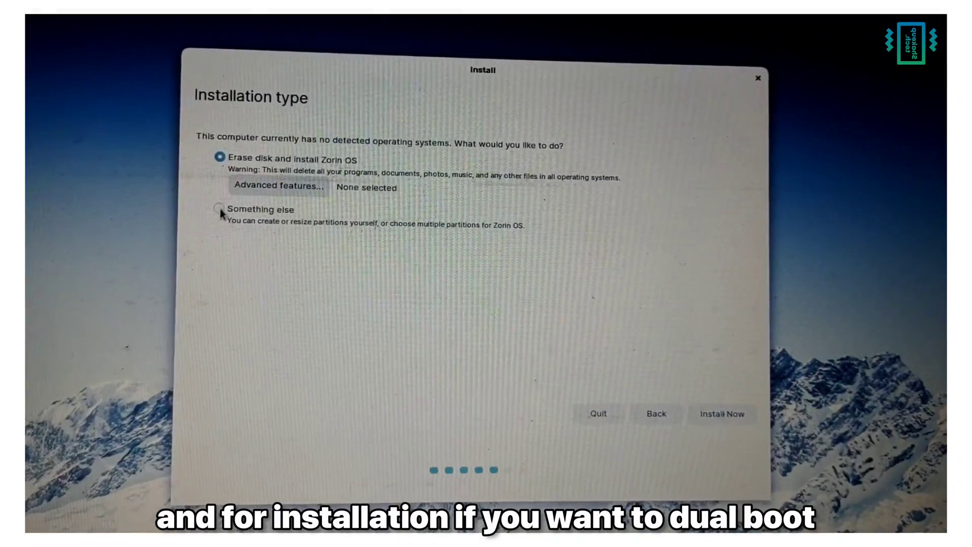
Choose 'Erase disk and install Zorin OS' with no advanced features, then Install Now
click(219, 208)
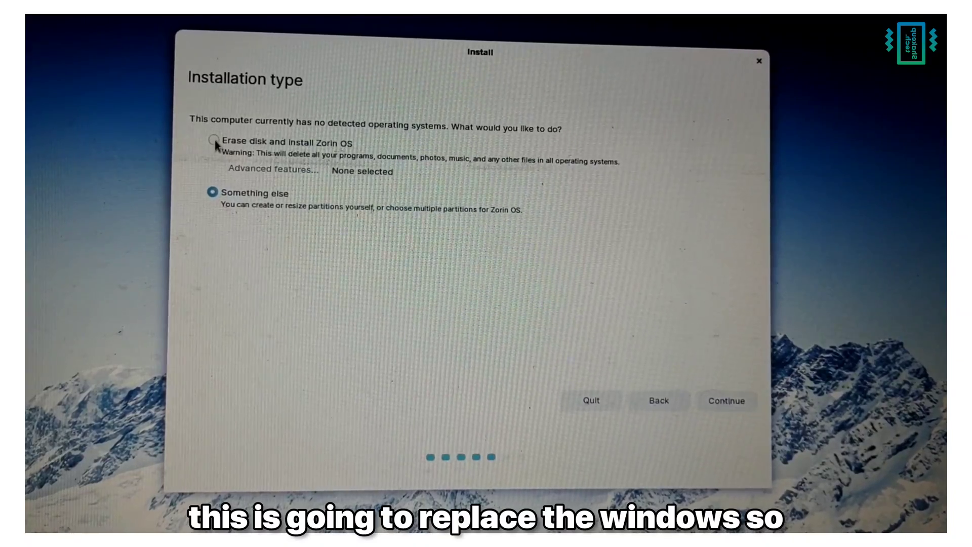
click(213, 140)
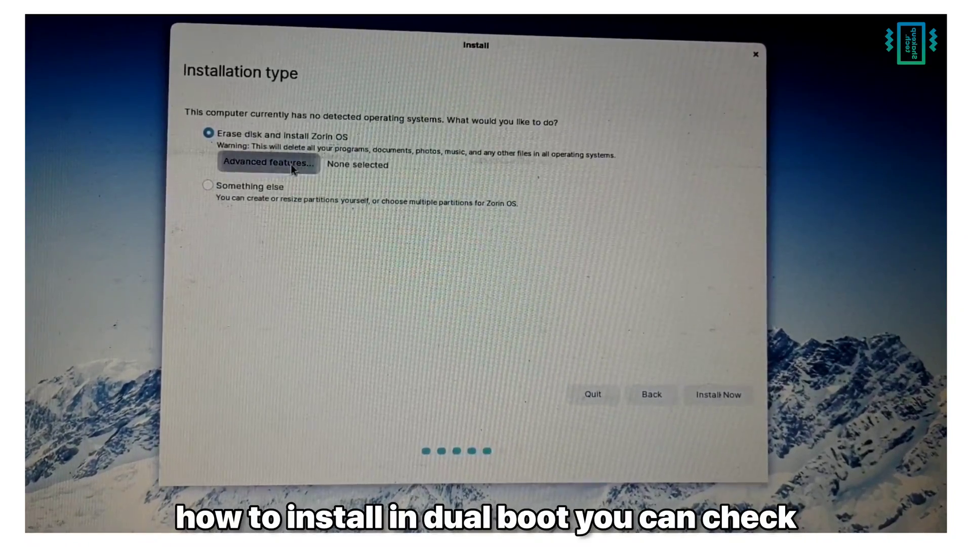
click(292, 167)
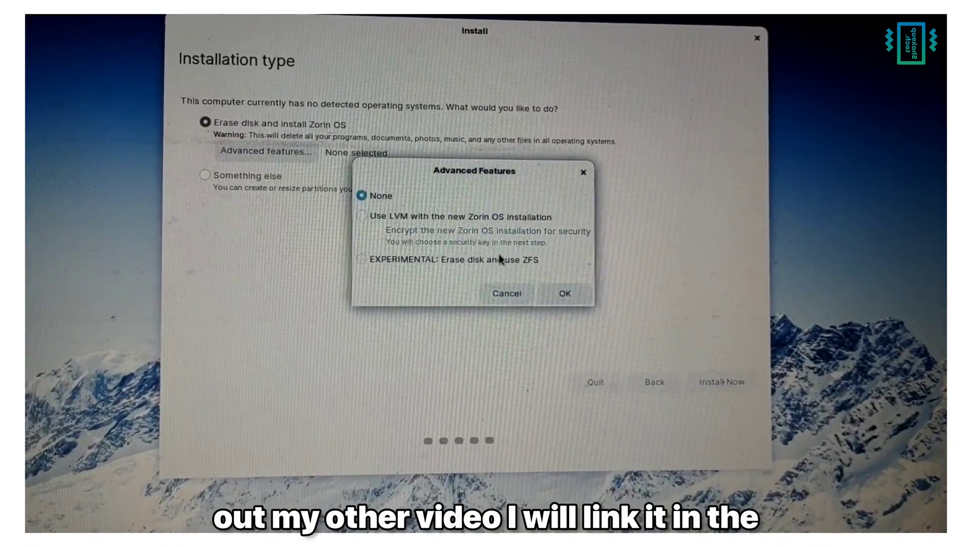
click(507, 293)
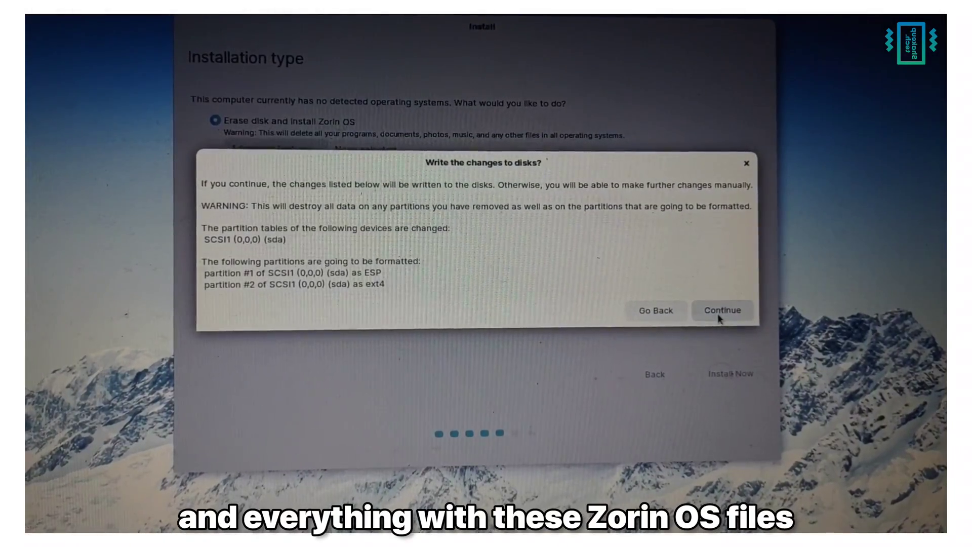
click(718, 312)
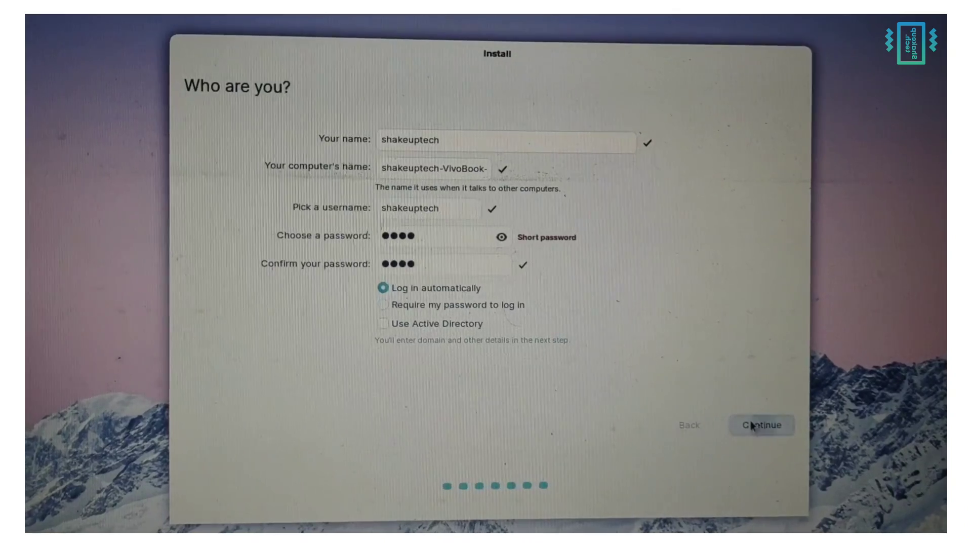
Submit the Who are you? account details to begin the Zorin OS installation
click(751, 426)
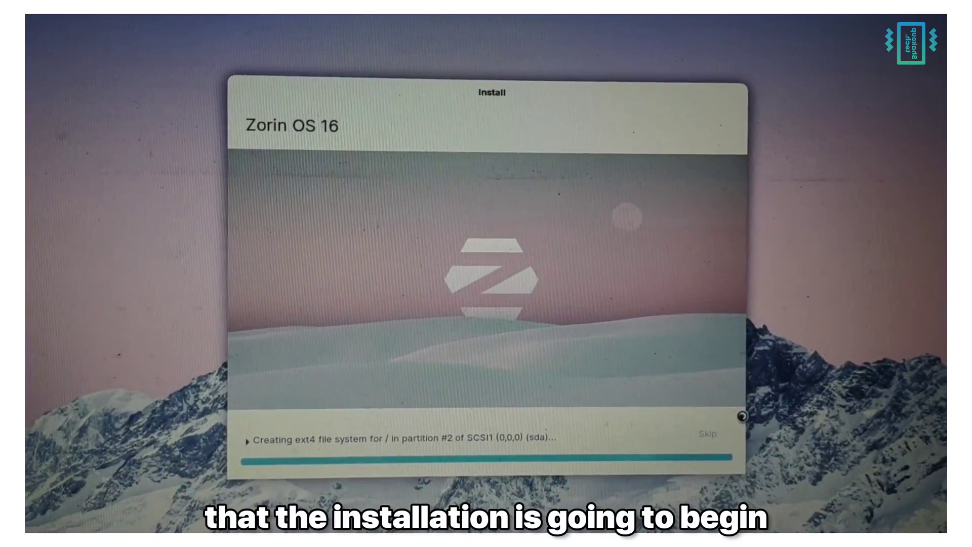